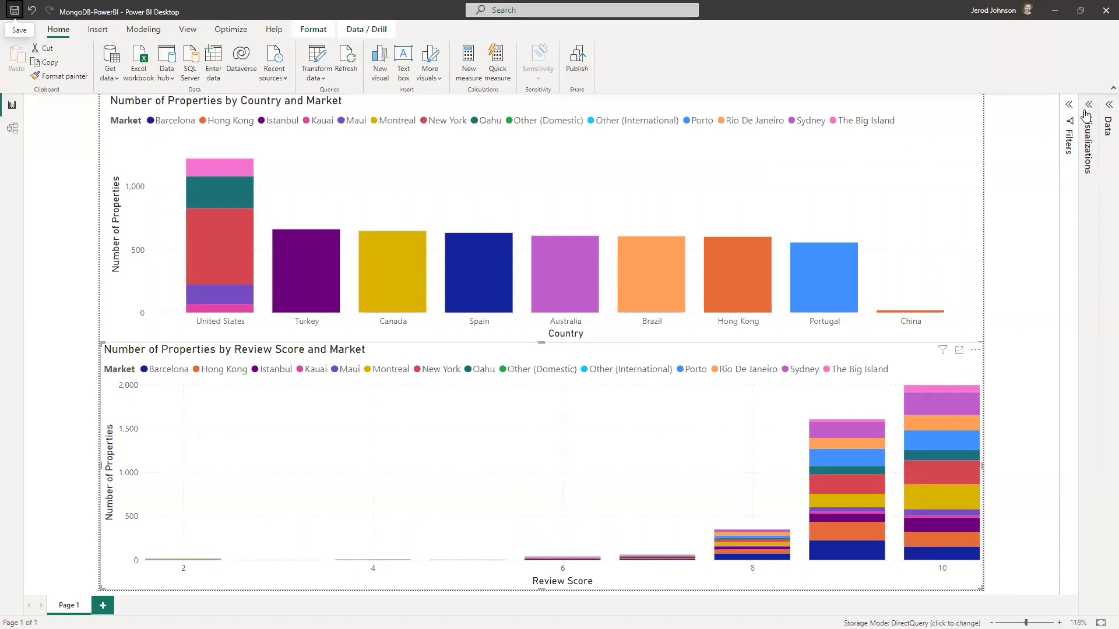
left_click(1107, 111)
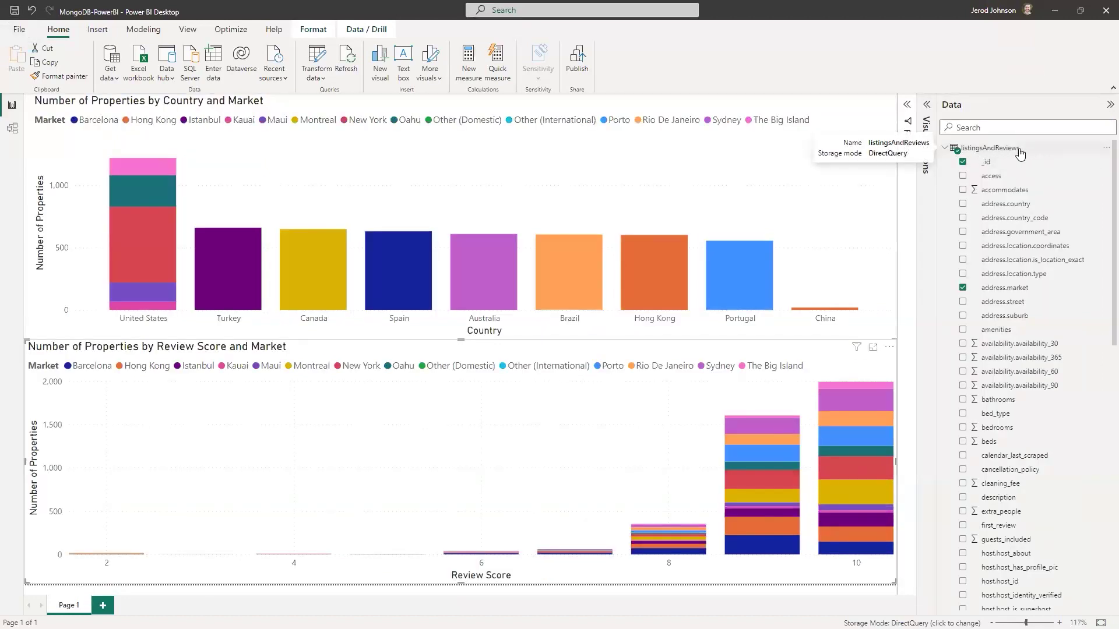
left_click(1111, 105)
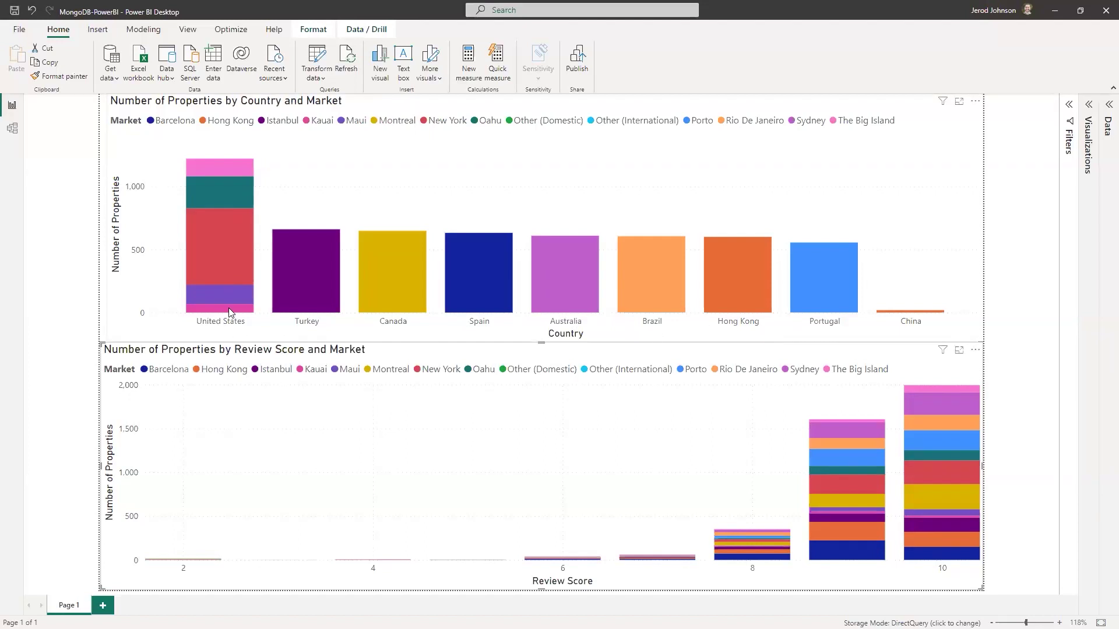
mouse_move(230, 312)
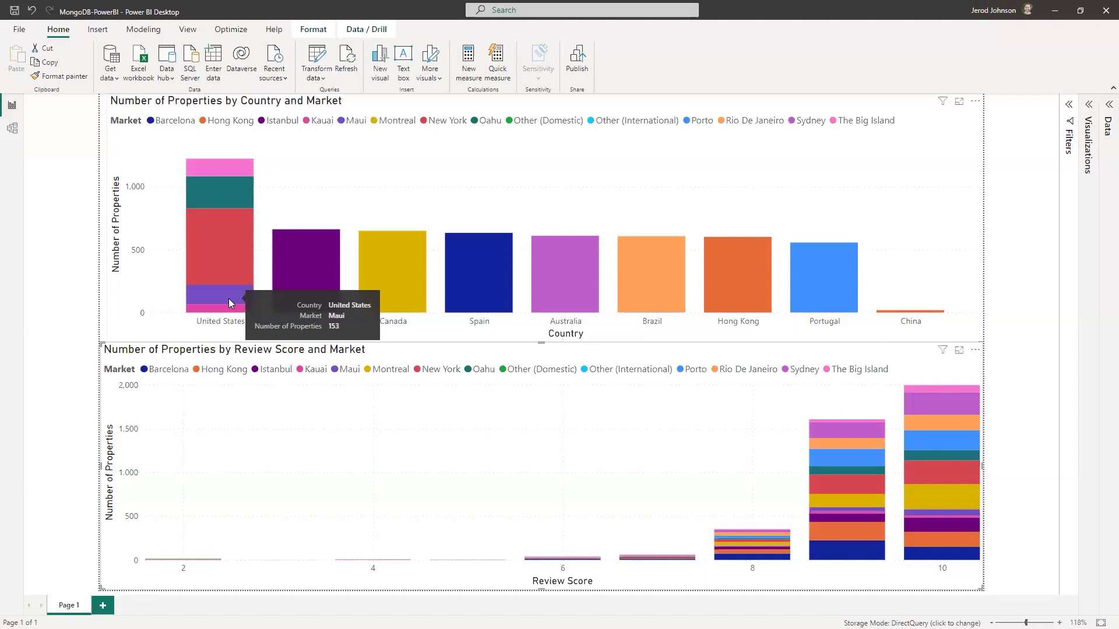
mouse_move(215, 268)
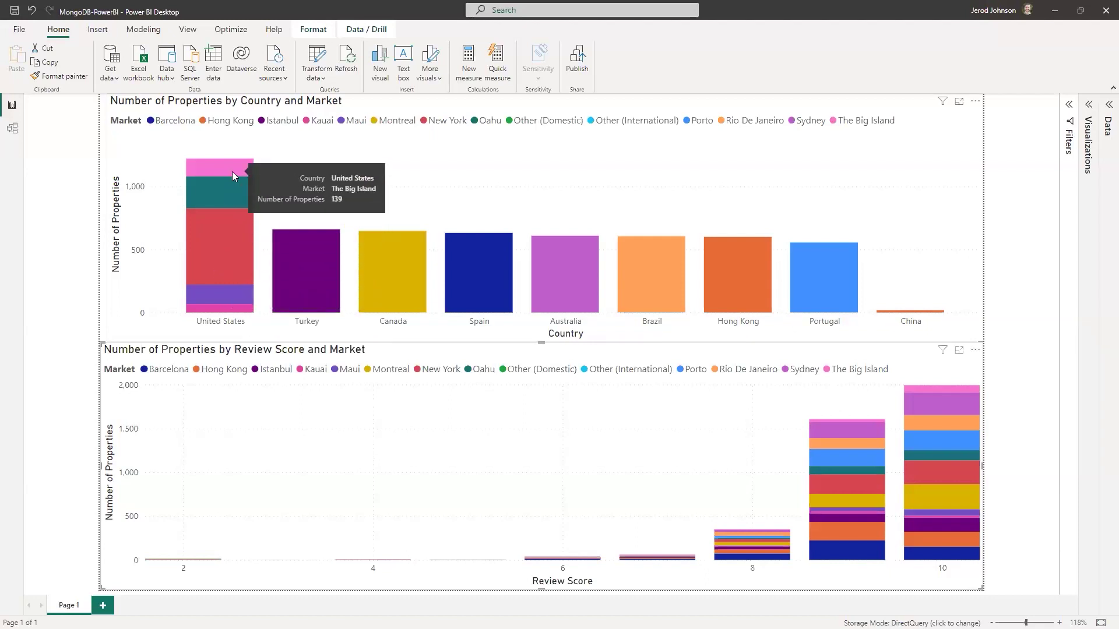
mouse_move(236, 194)
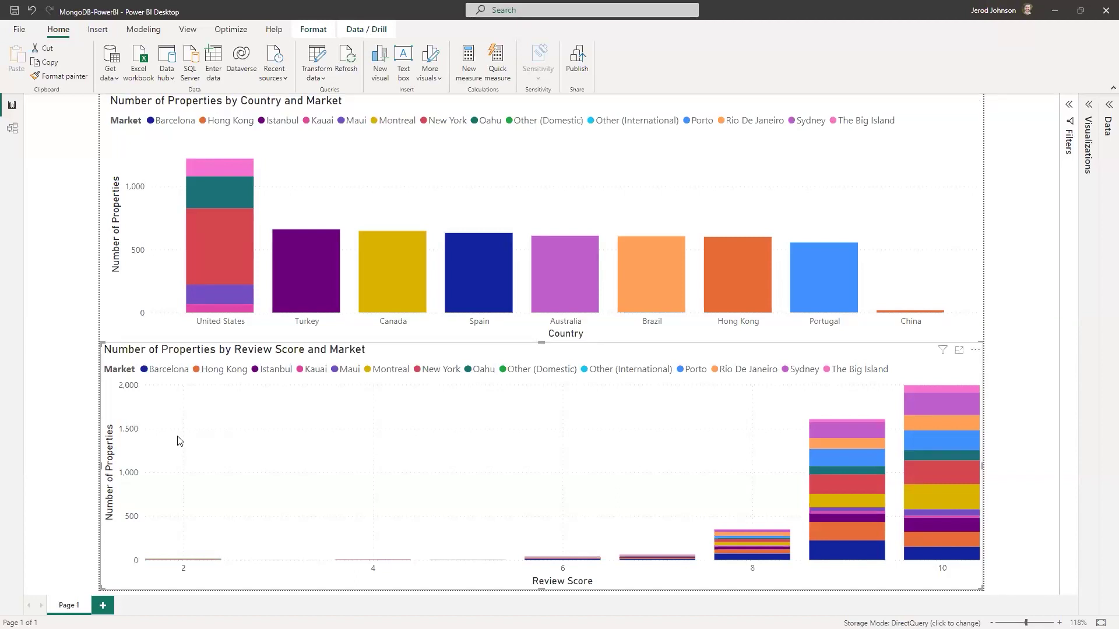
mouse_move(191, 564)
left_click(401, 562)
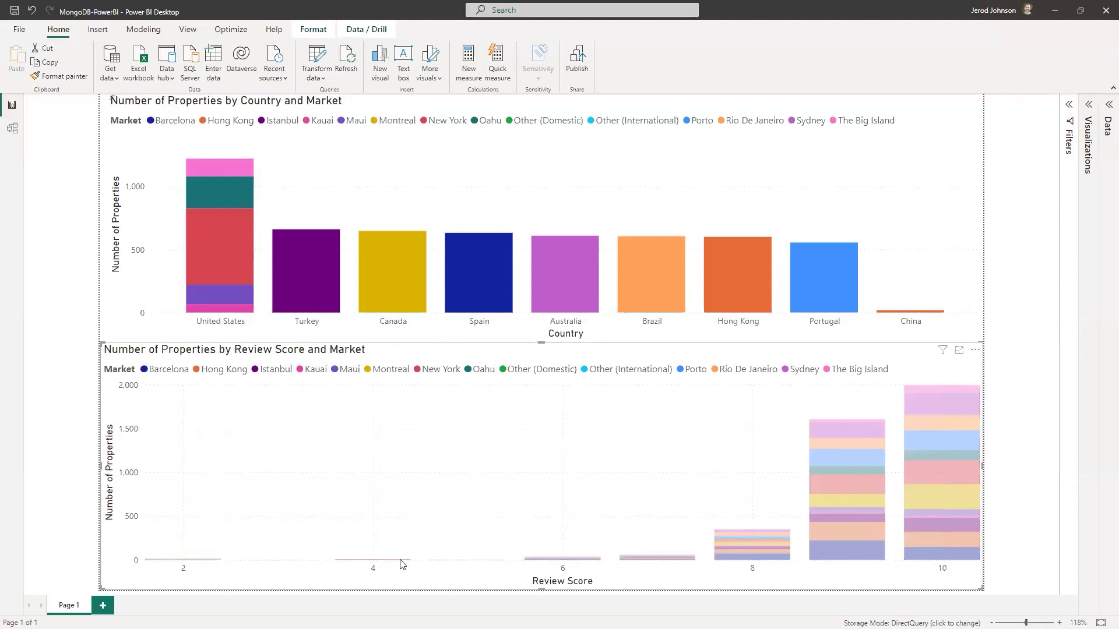
left_click(401, 563)
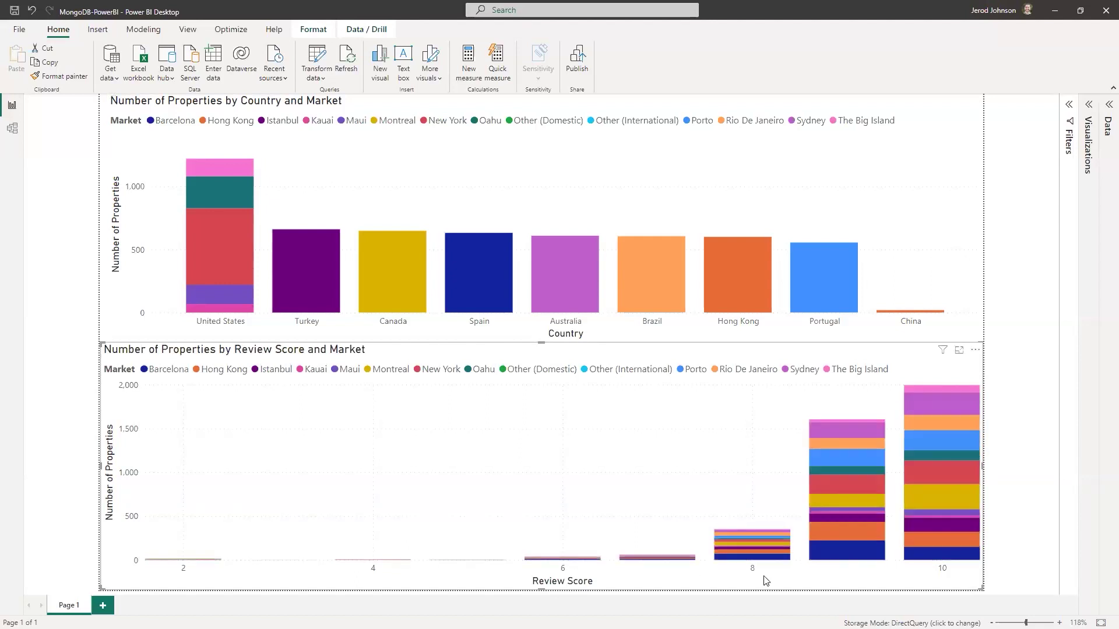
mouse_move(843, 555)
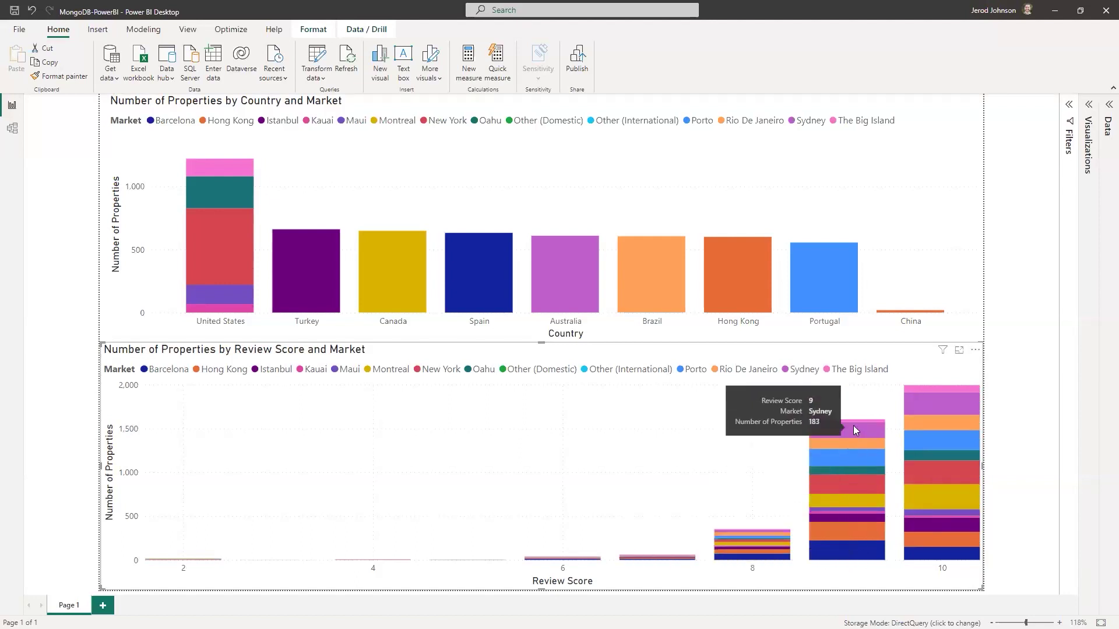
mouse_move(932, 398)
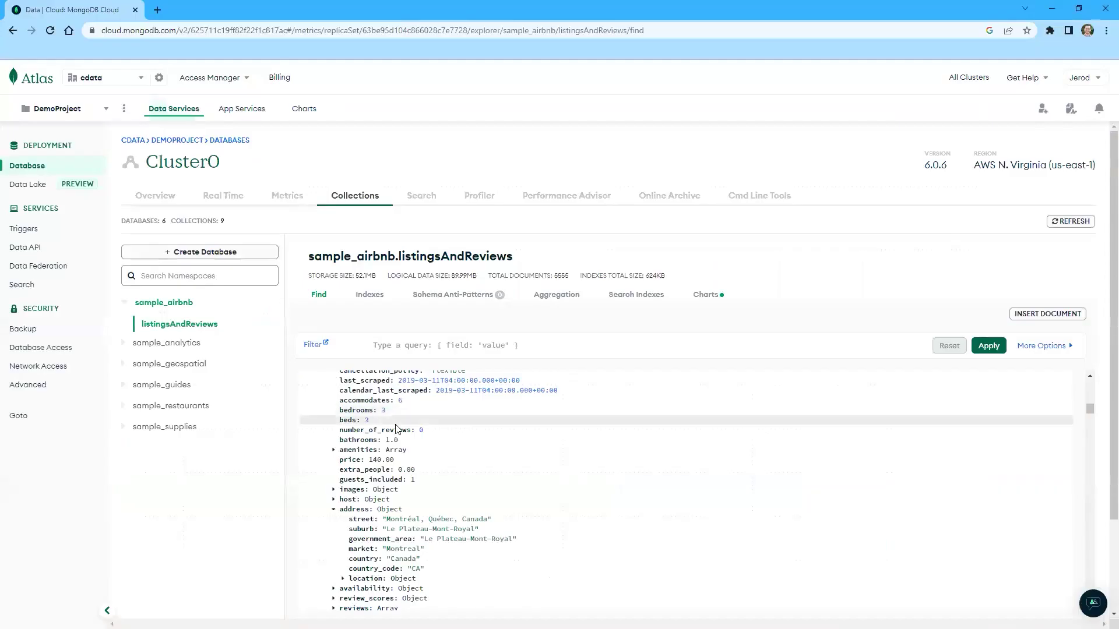
Expand the amenities array of the Barcelona listing in listingsAndReviews and scroll through it.
scroll(406, 419, "up", 2)
scroll(407, 419, "up", 10)
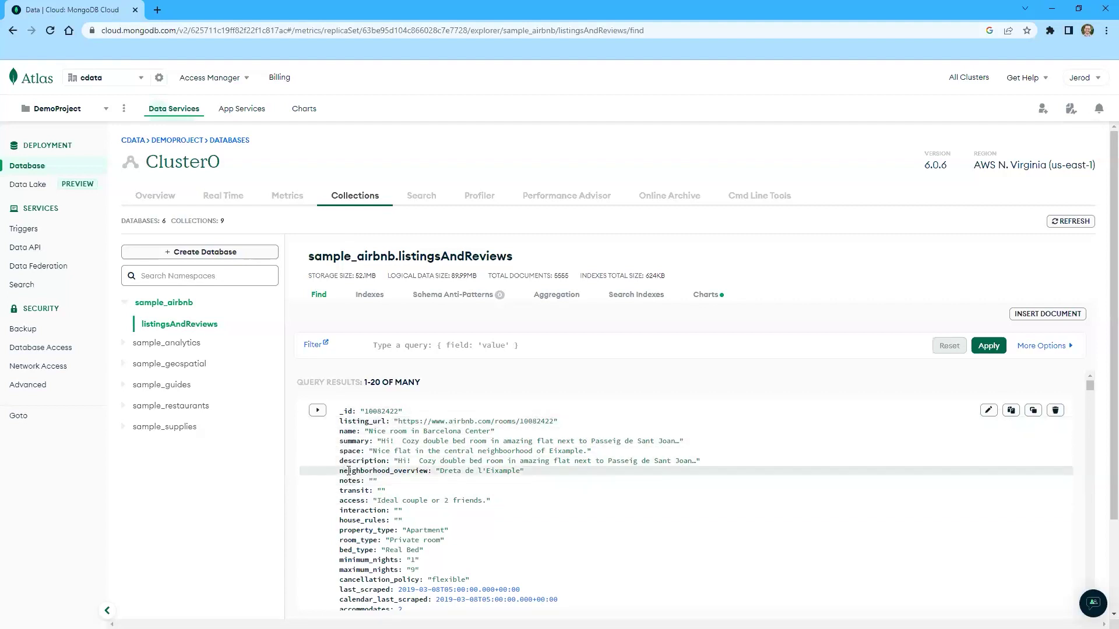
scroll(370, 470, "down", 1)
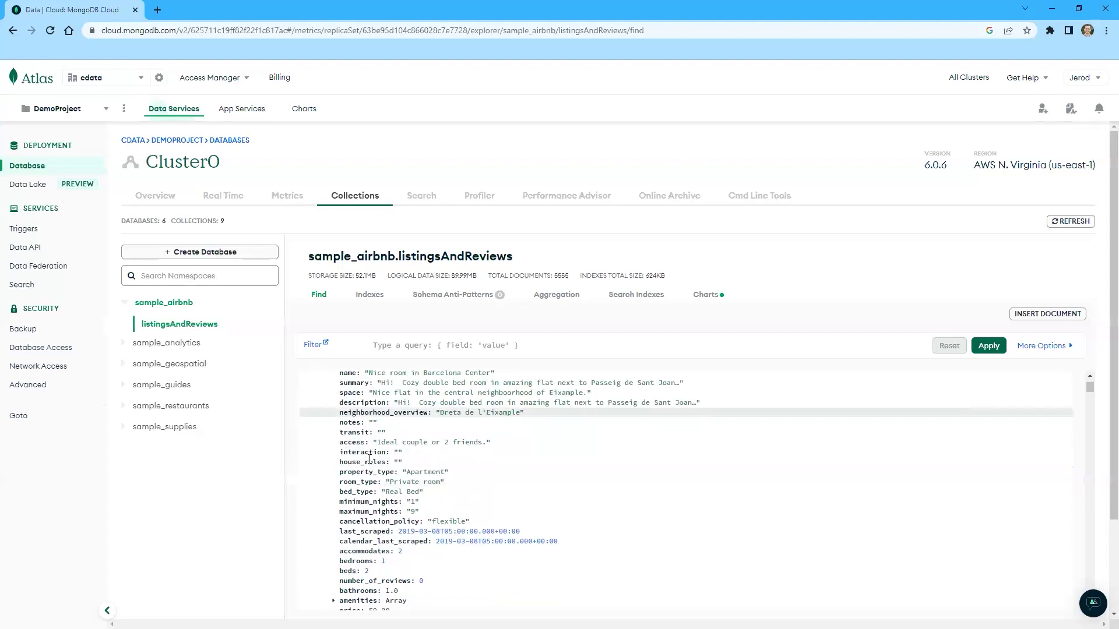
scroll(353, 433, "down", 2)
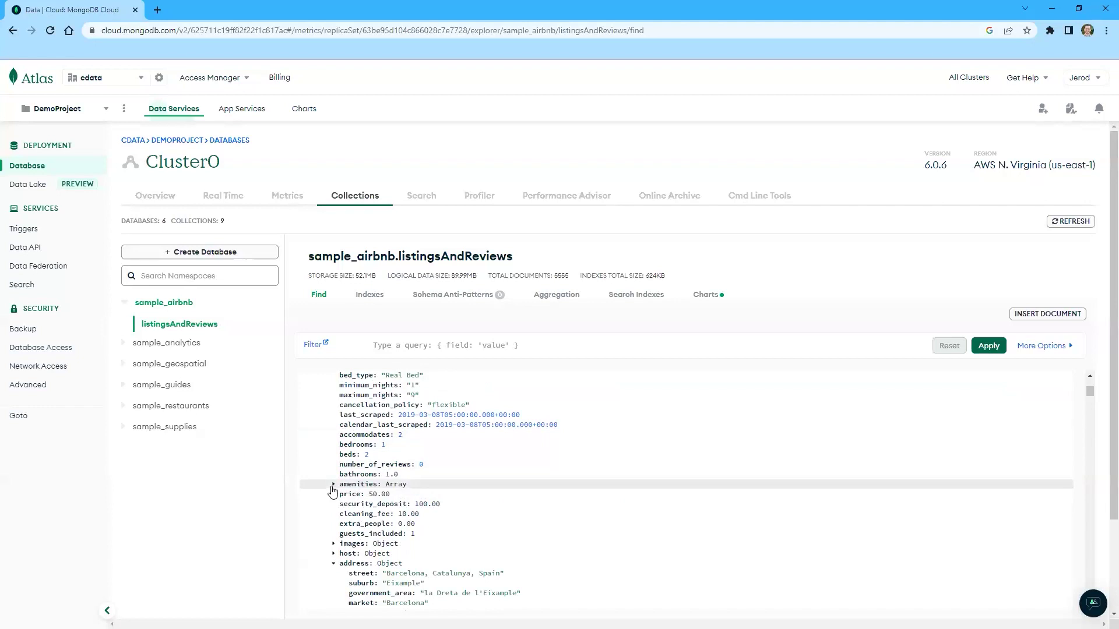
left_click(333, 485)
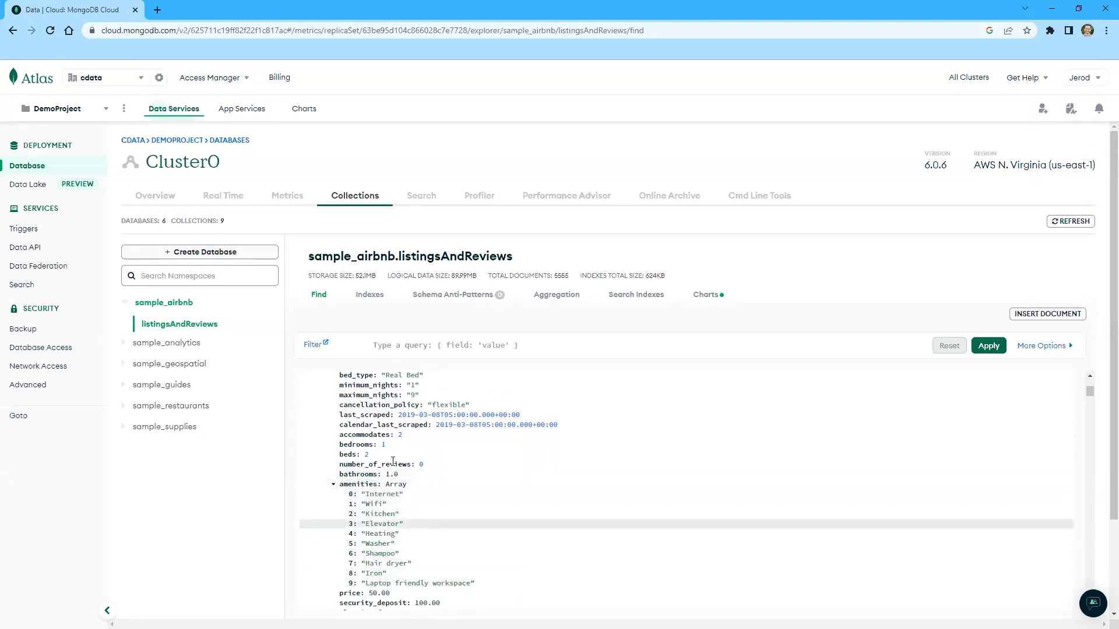
scroll(384, 472, "down", 3)
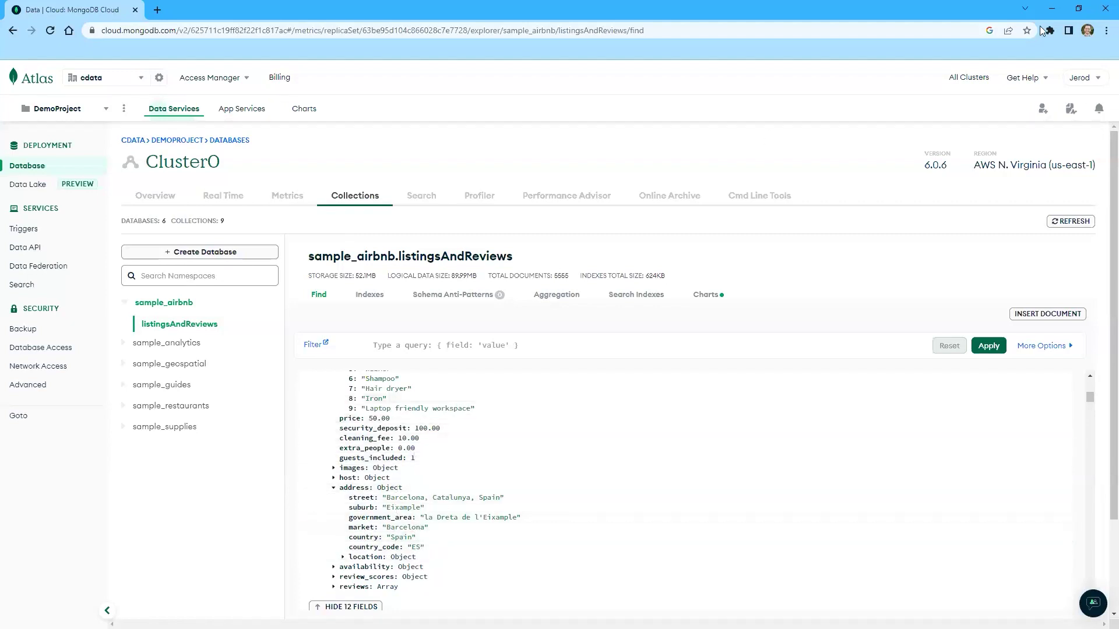
Test the CData MongoDB sample_airbnb connection, acknowledge its success, and close the DSN configuration.
left_click(1049, 11)
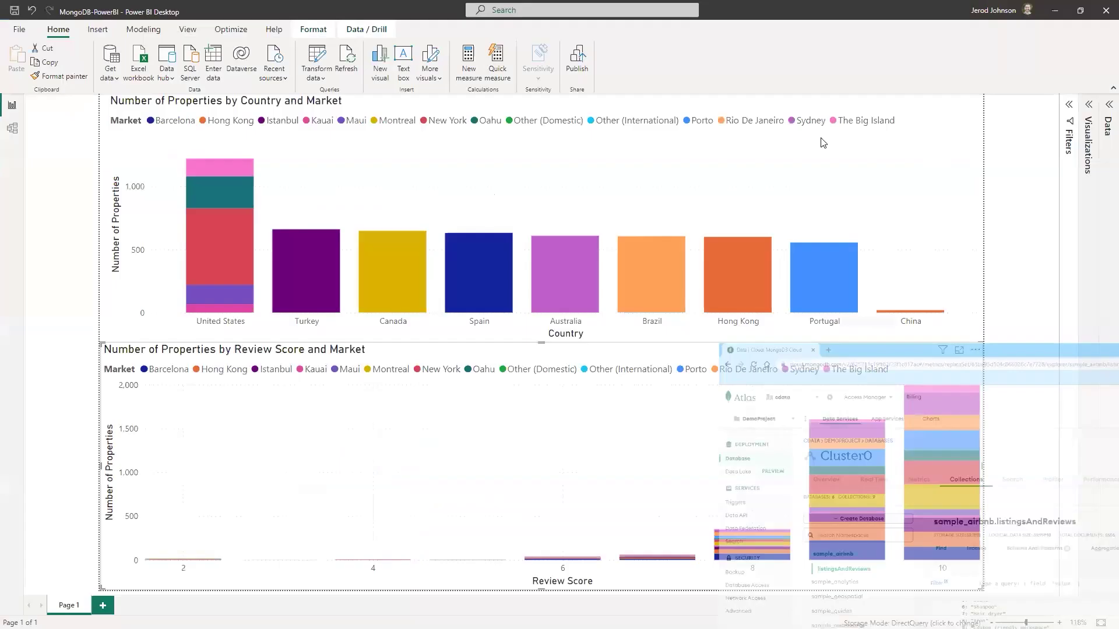
mouse_move(482, 298)
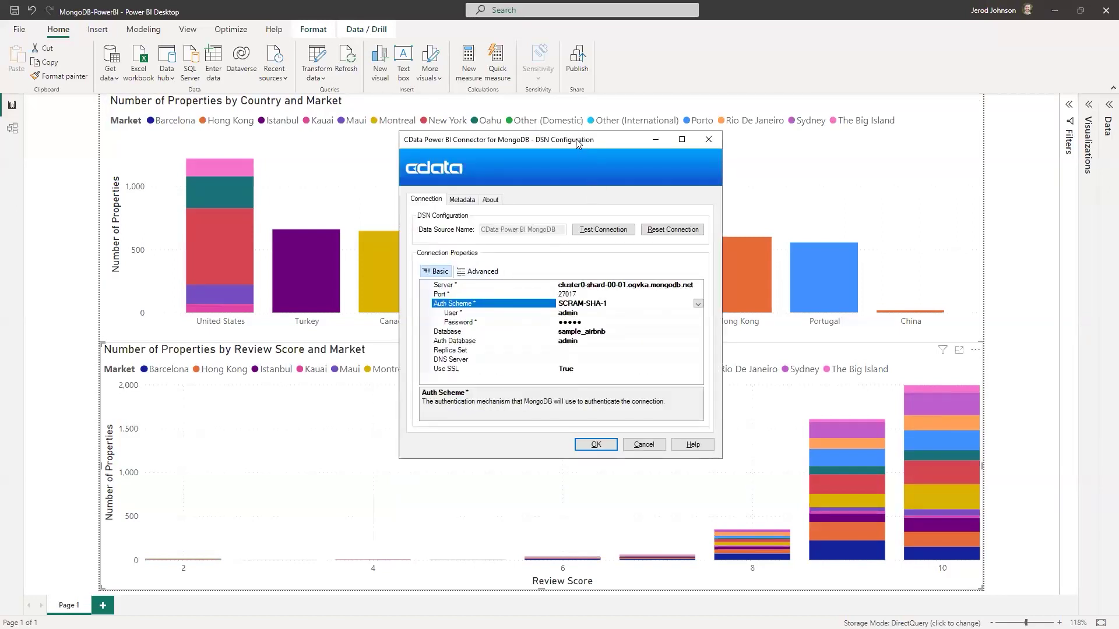
left_click_drag(578, 141, 567, 134)
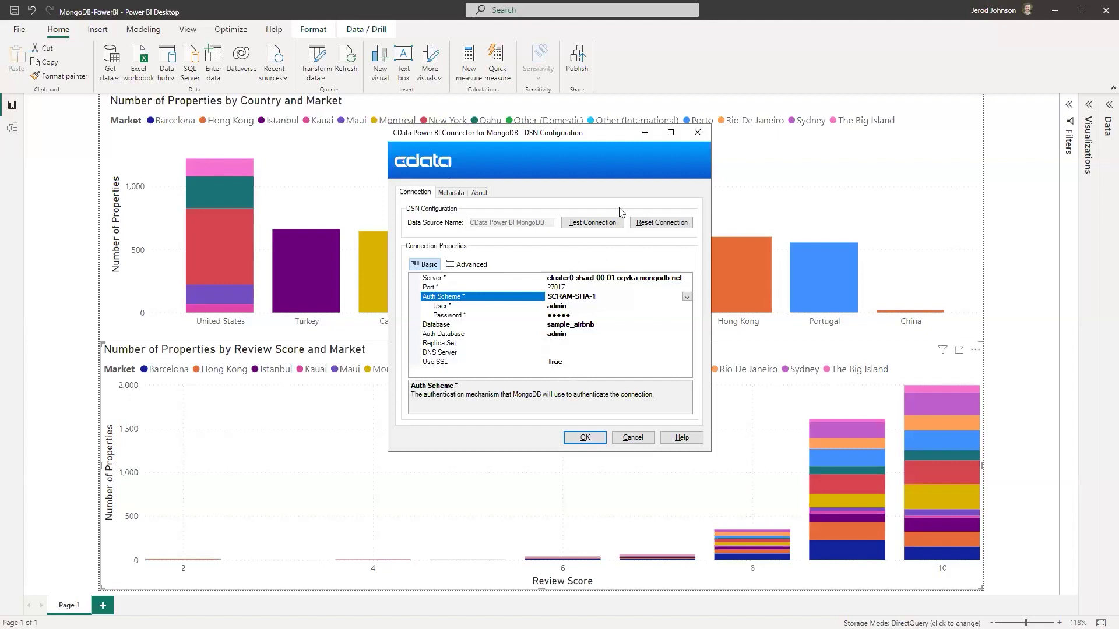
left_click(601, 224)
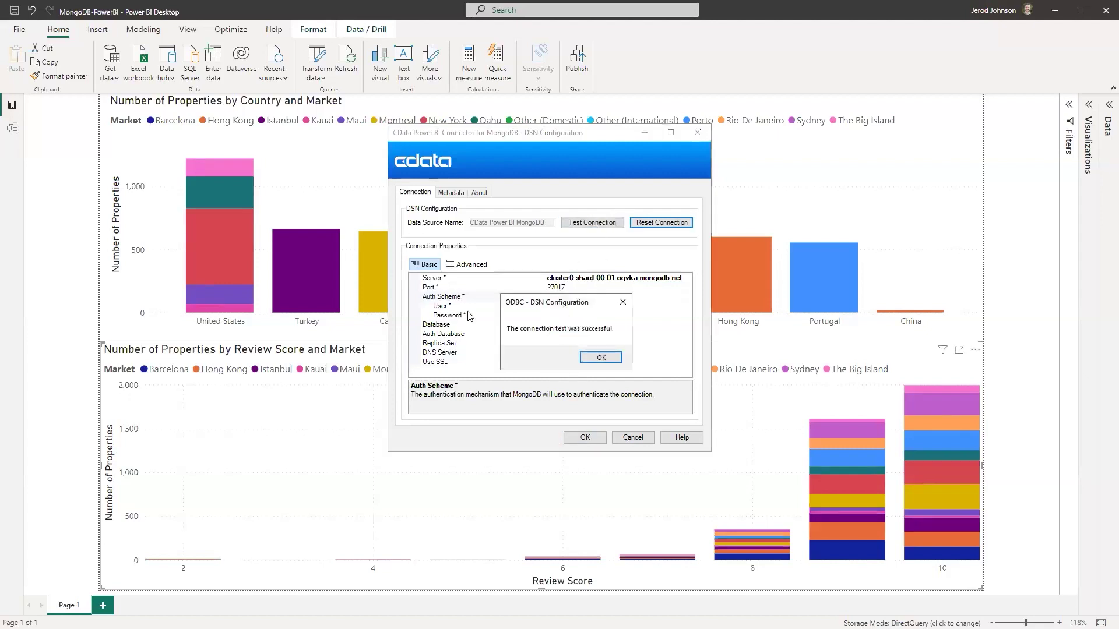
left_click(601, 358)
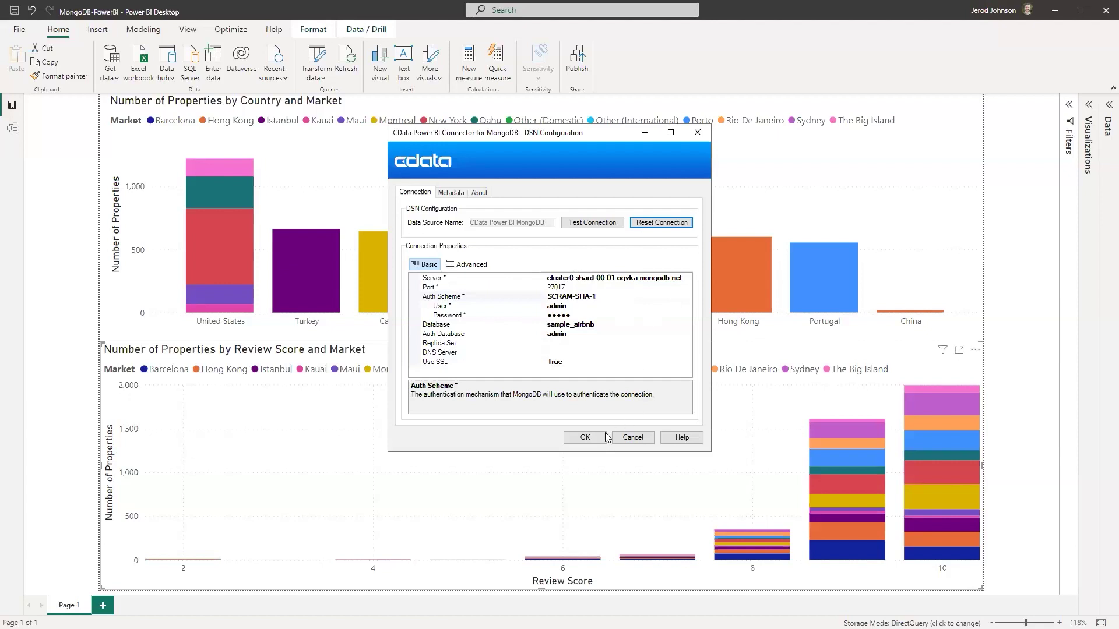
left_click(582, 440)
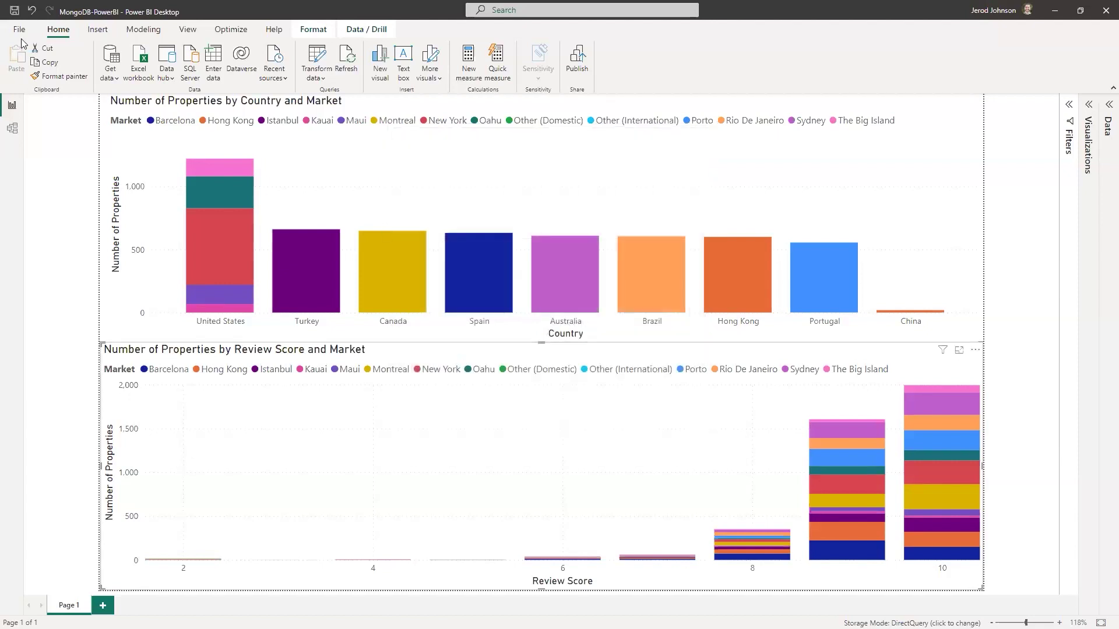
Start a new blank report and bring up the Get Data connector list.
left_click(19, 30)
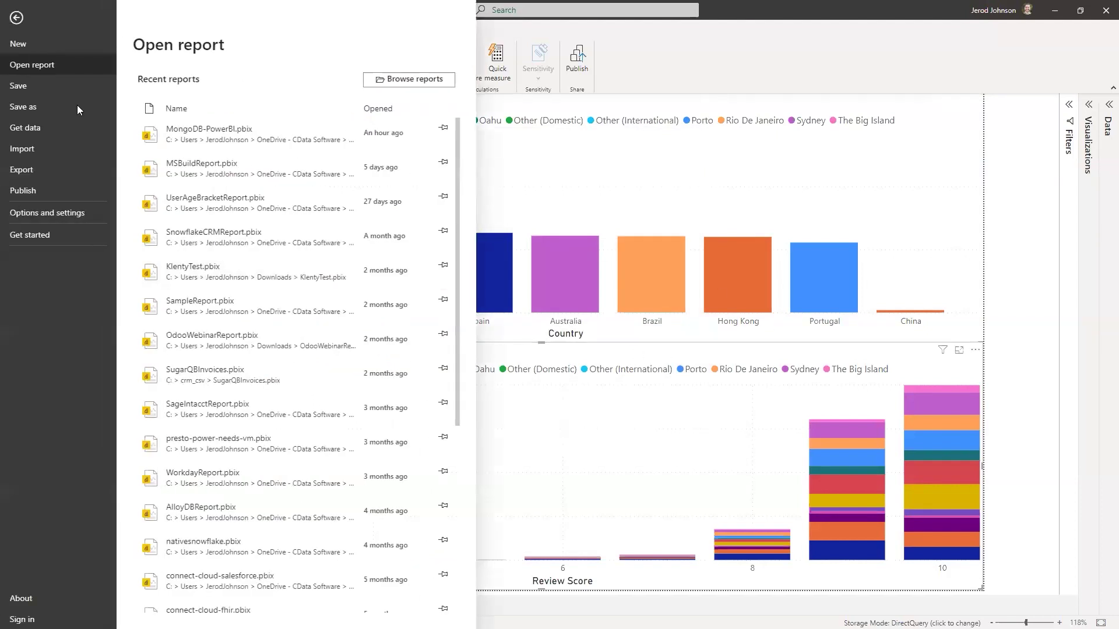
key("Escape")
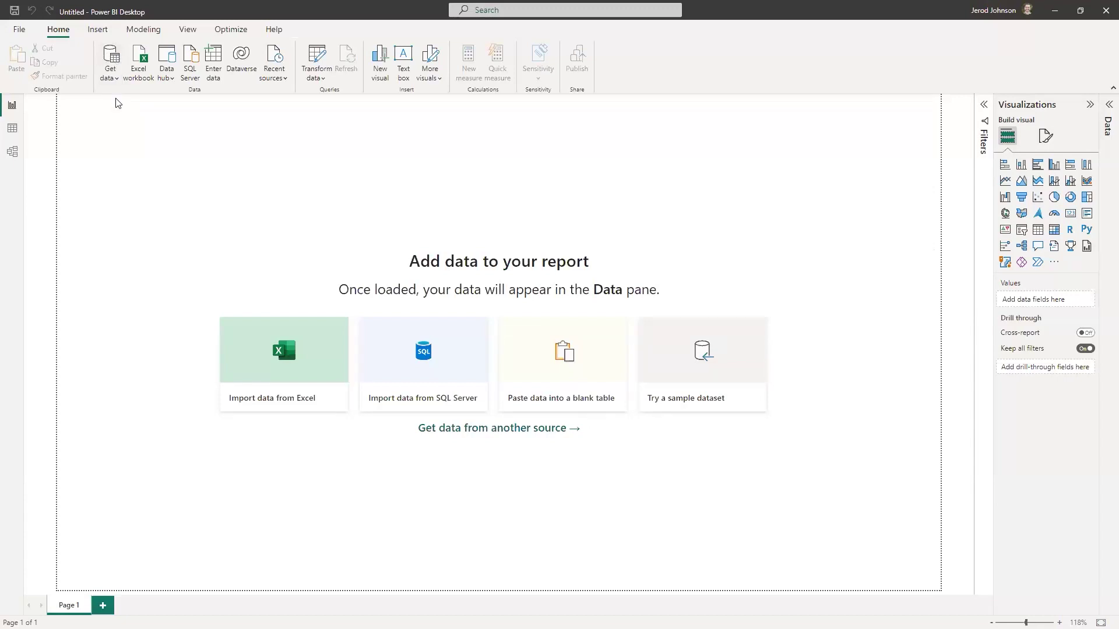
left_click(112, 63)
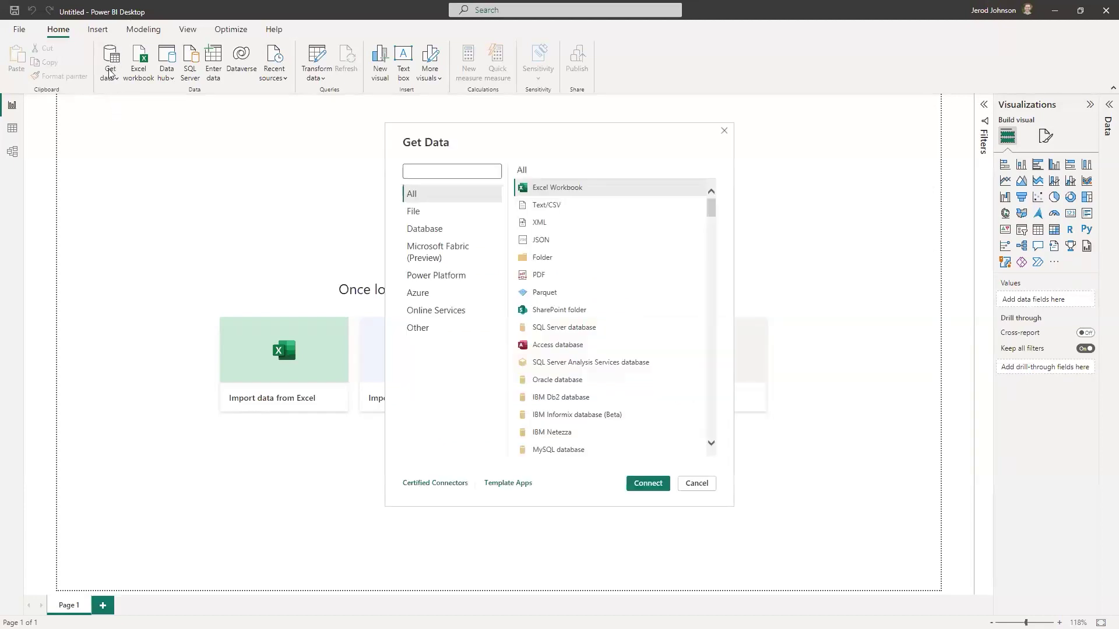
Choose the CData MongoDB connector and enter 'CData Power BI MongoDB' as the data source name.
type("CData MongoDB")
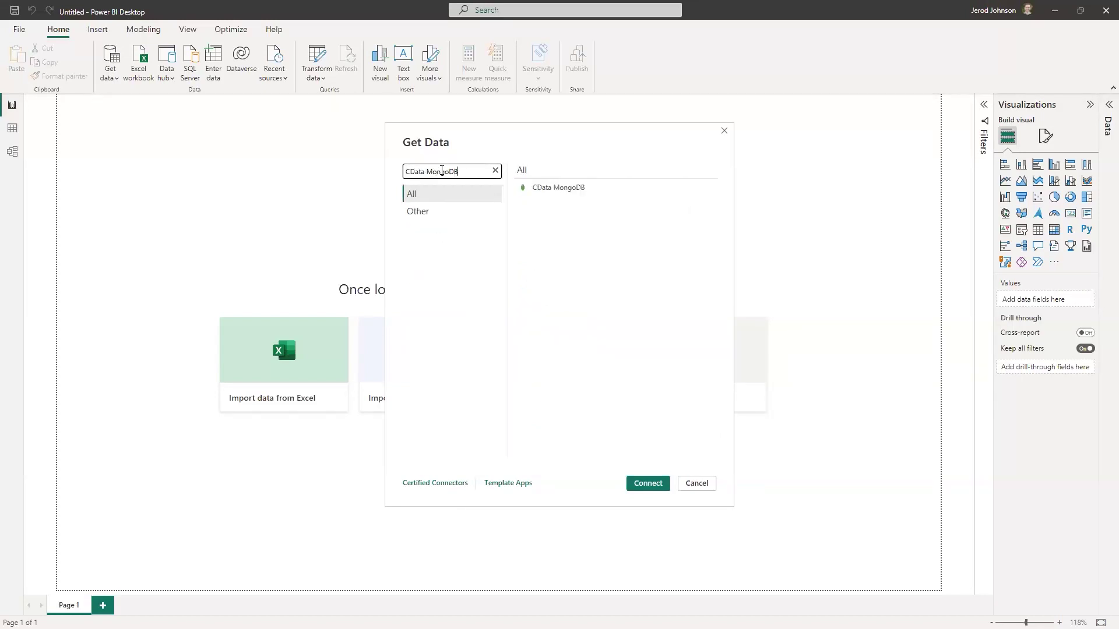
left_click(570, 191)
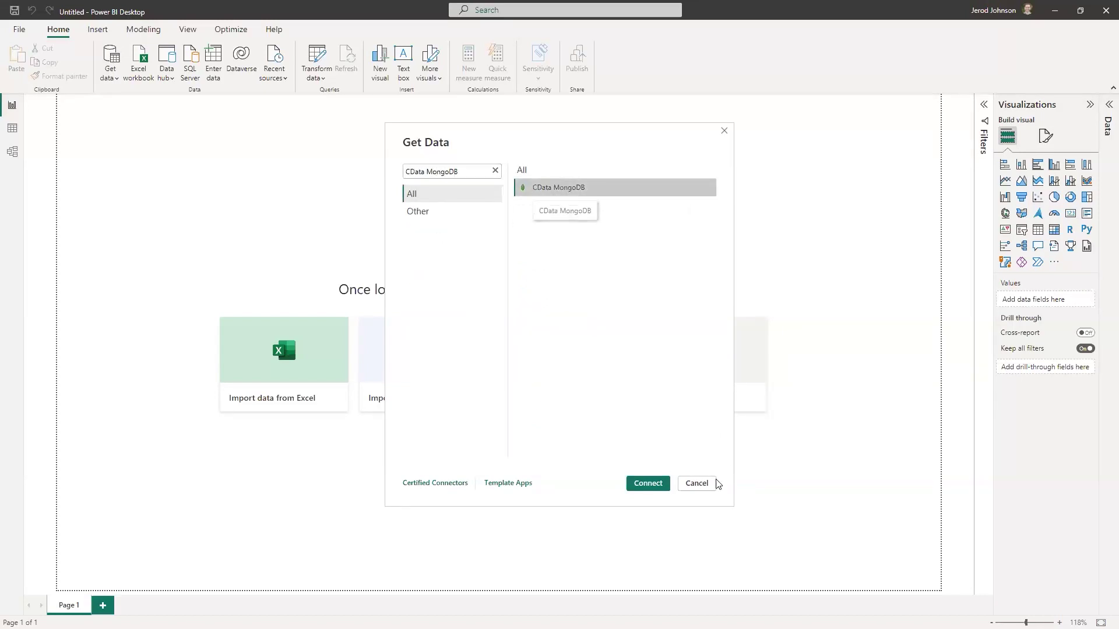
left_click(646, 483)
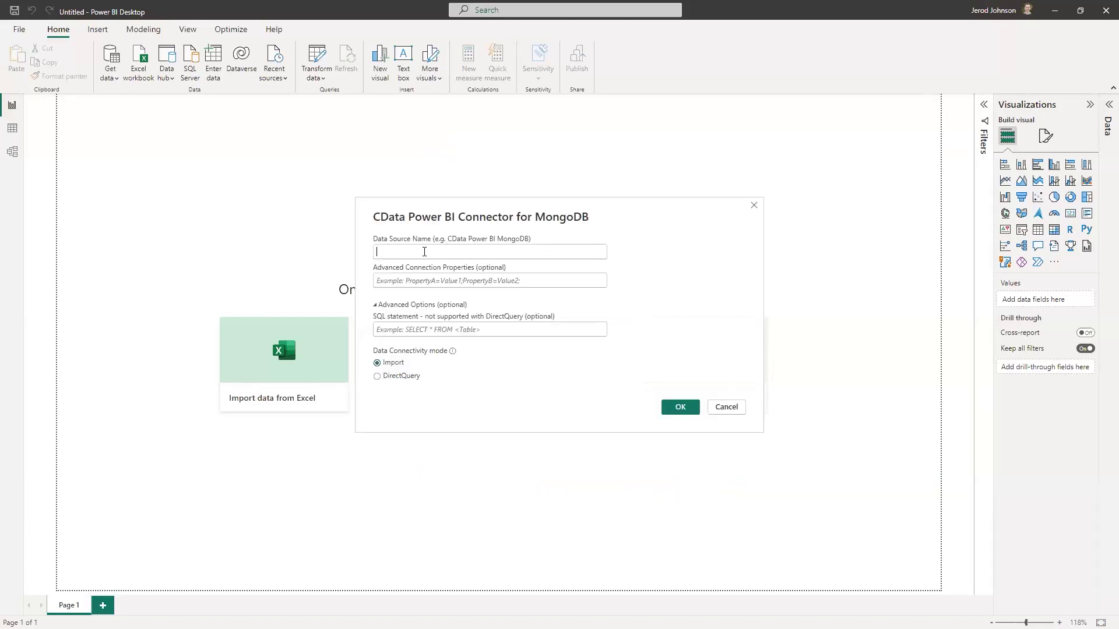
left_click(464, 248)
type("CData Power BI Mong")
key("BackSpace")
key("BackSpace")
key("BackSpace")
key("BackSpace")
type("MongoDB")
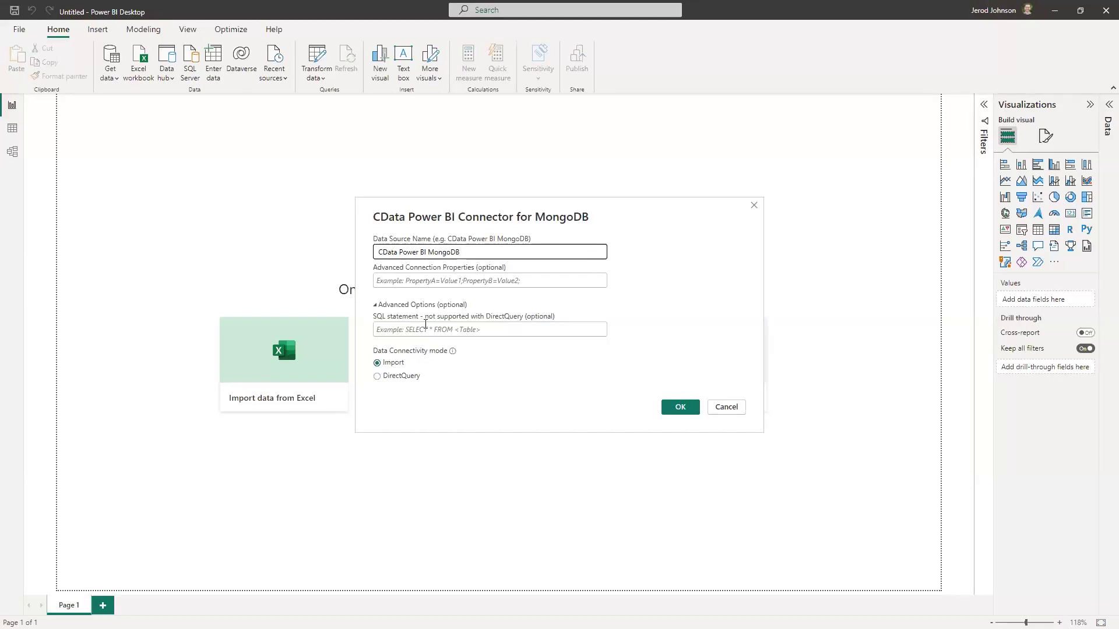
Use DirectQuery mode and connect to the source anonymously.
left_click(406, 382)
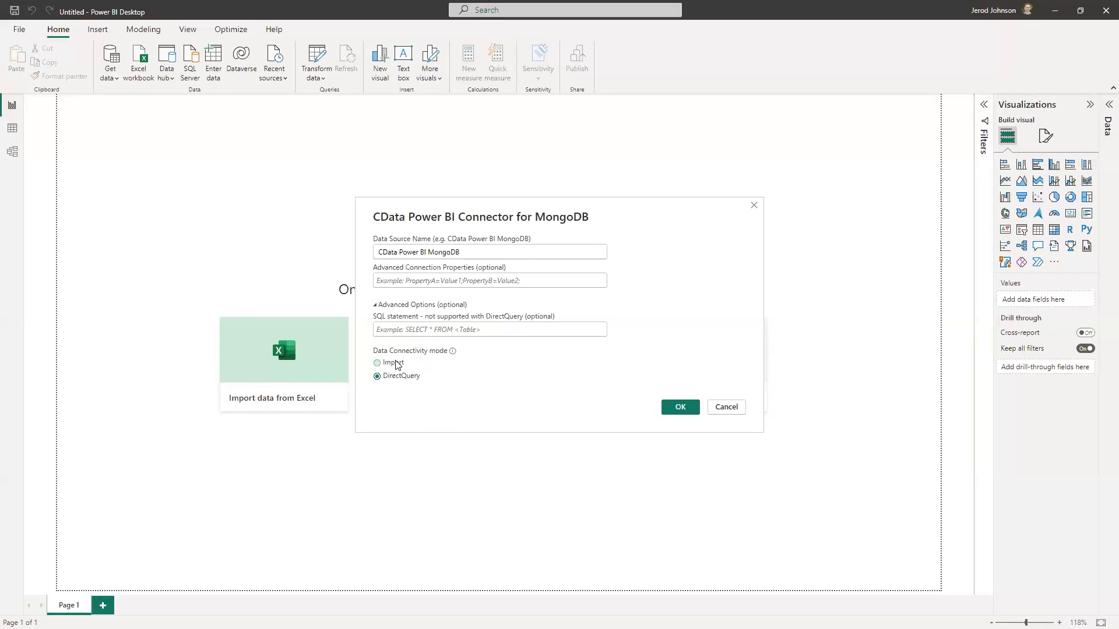
left_click(676, 411)
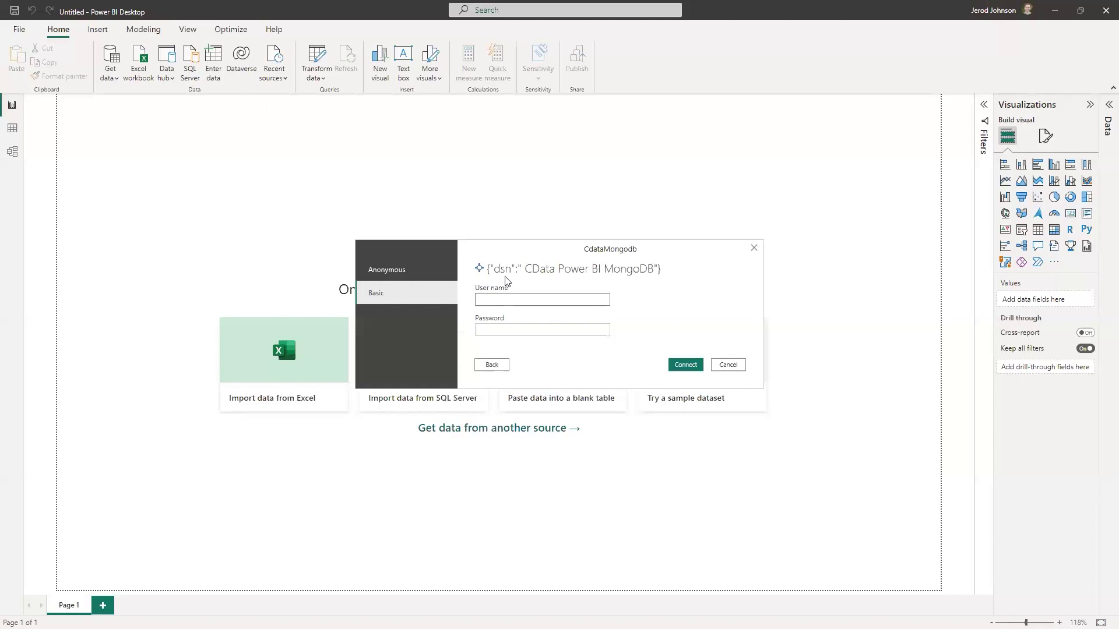
left_click(396, 274)
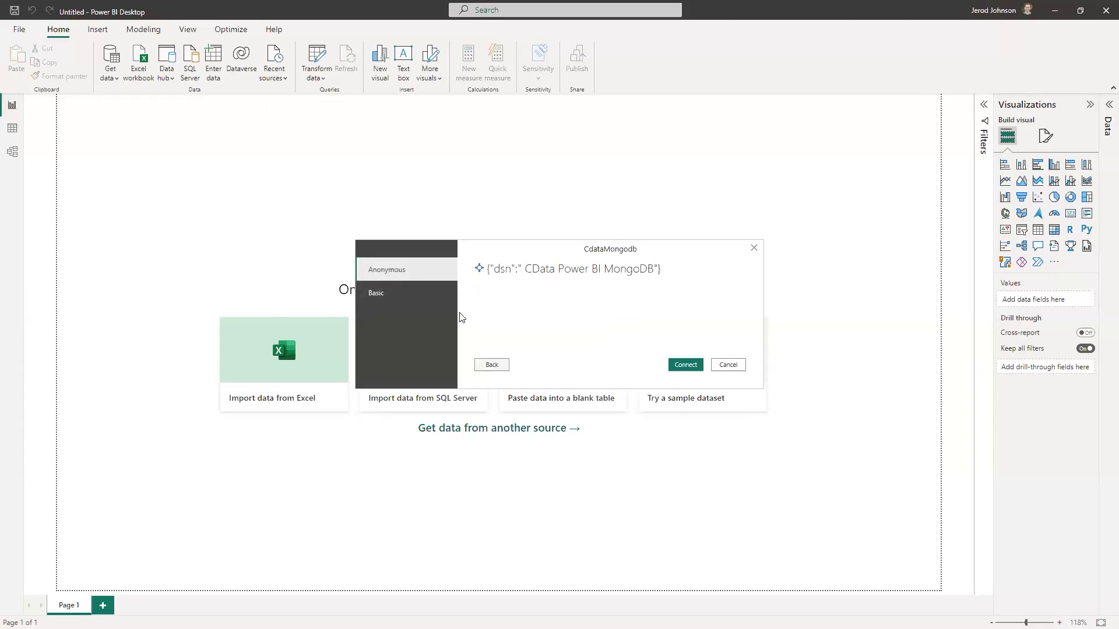
left_click(689, 366)
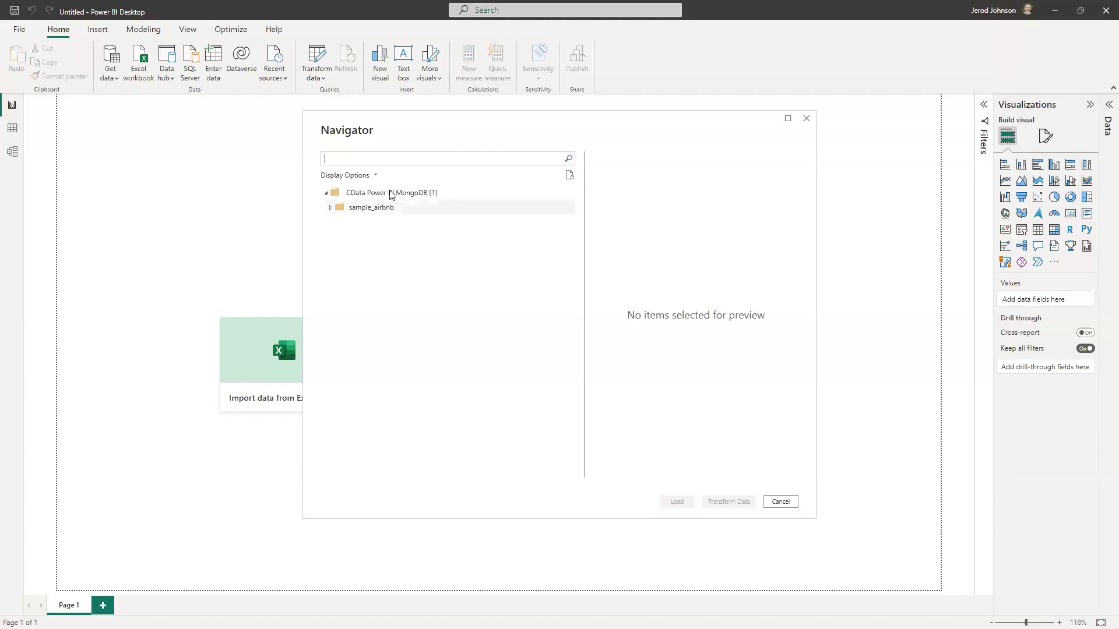
Expand sample_airbnb and tick listingsAndReviews to preview its columns.
left_click(331, 207)
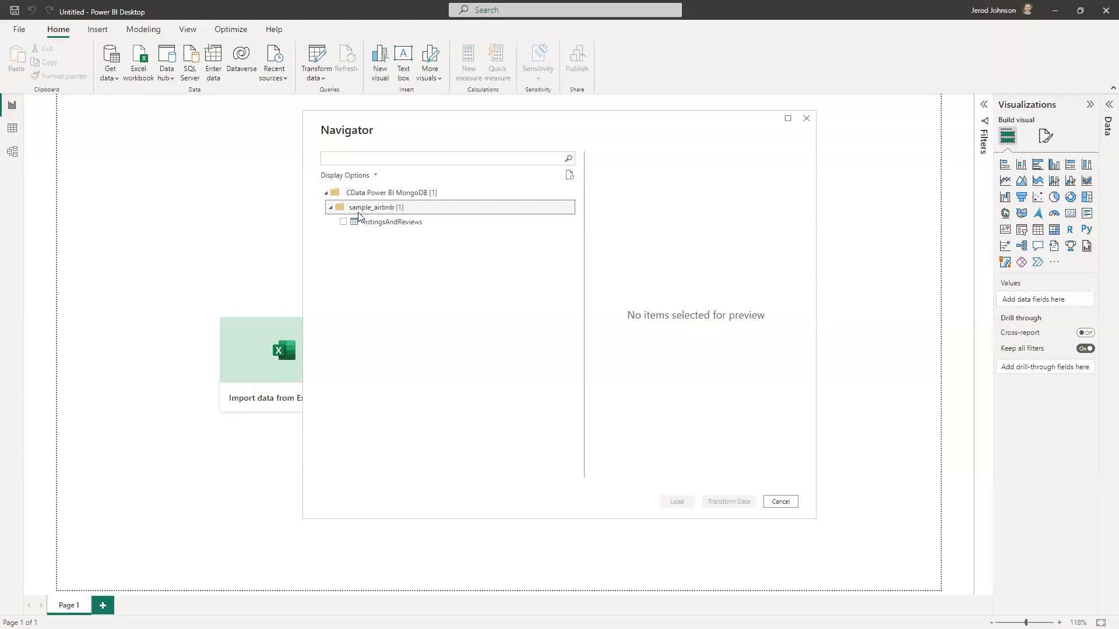
left_click(378, 227)
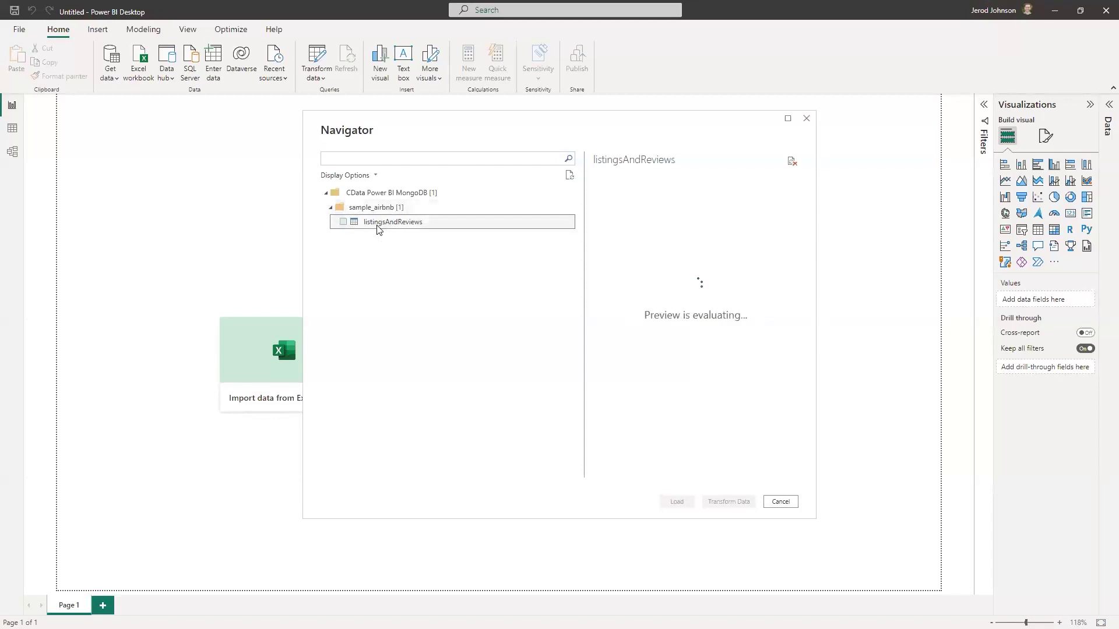
left_click(343, 222)
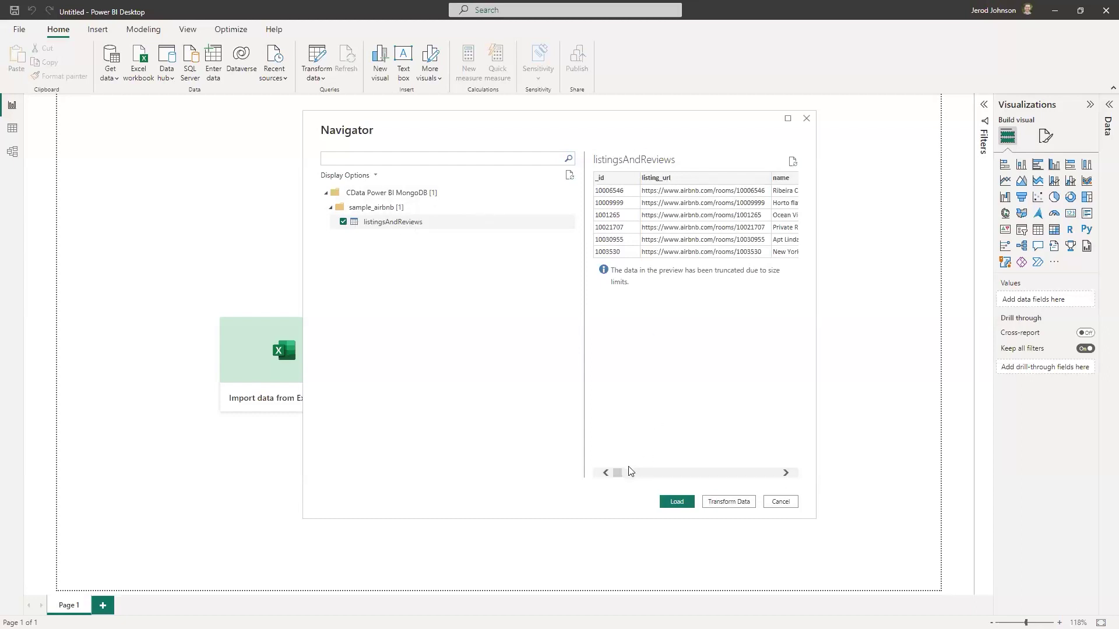
left_click_drag(619, 470, 649, 475)
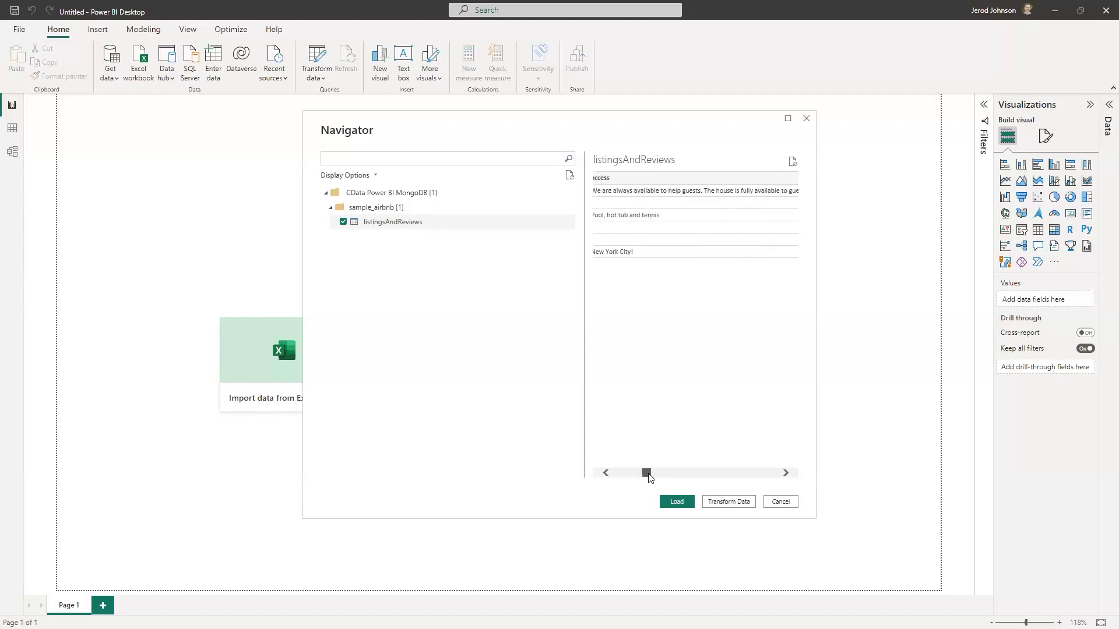
Load listingsAndReviews and expand its field list in the Data pane.
left_click(677, 502)
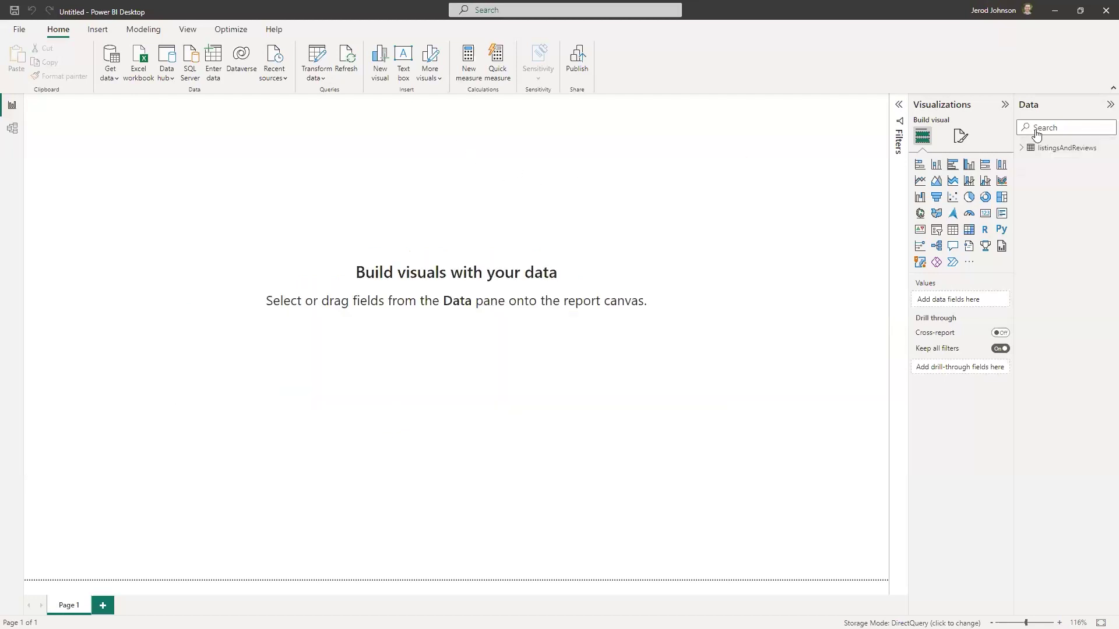
left_click(1023, 150)
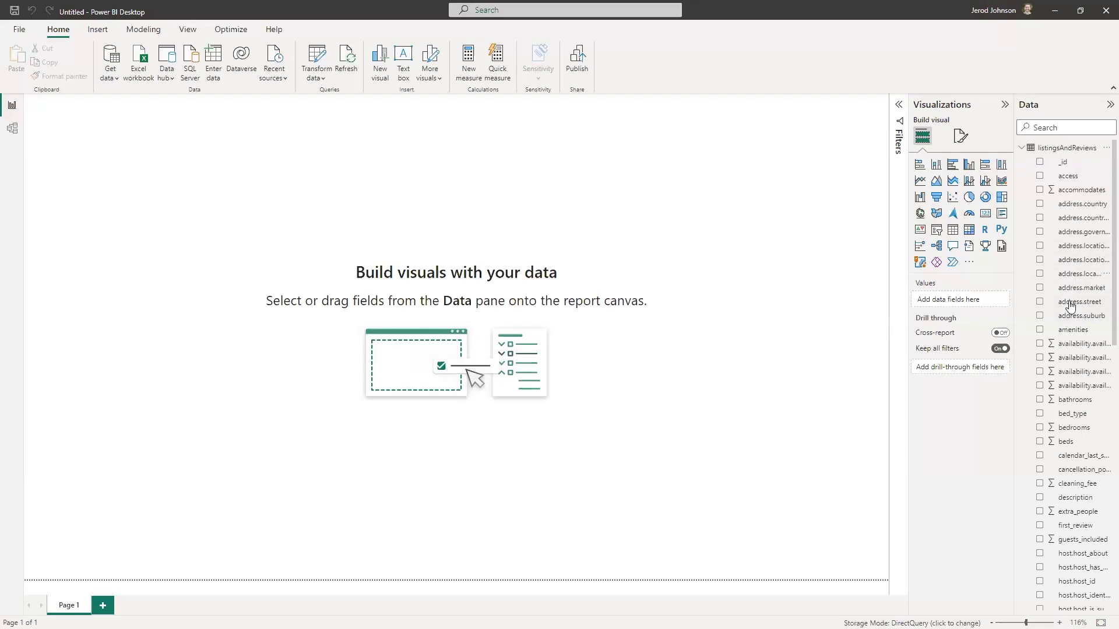
scroll(1076, 311, "down", 3)
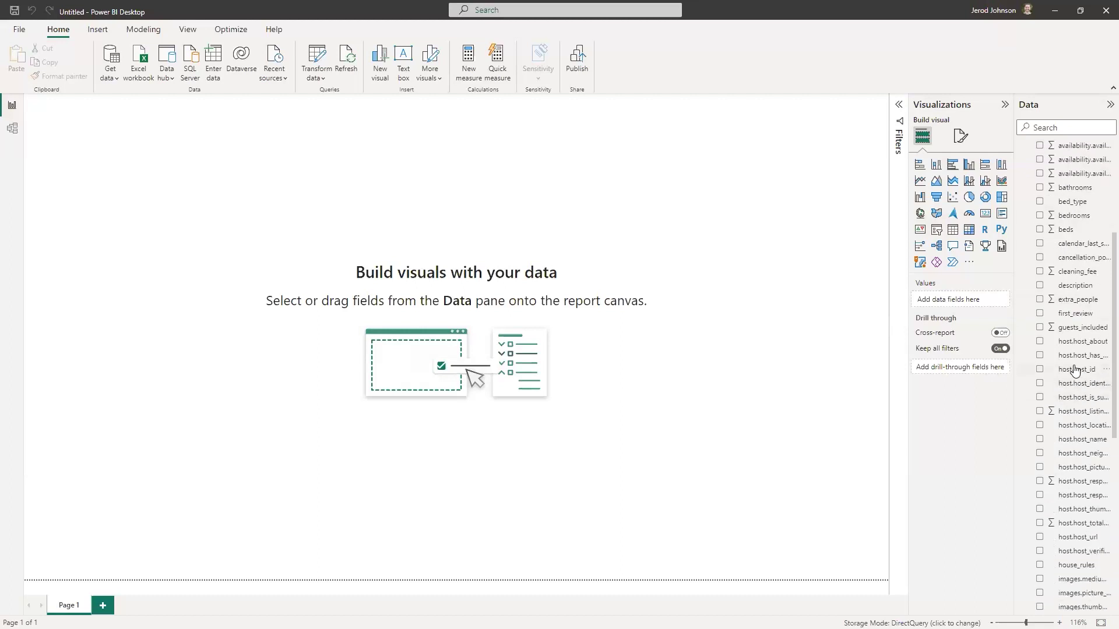
scroll(1075, 372, "up", 4)
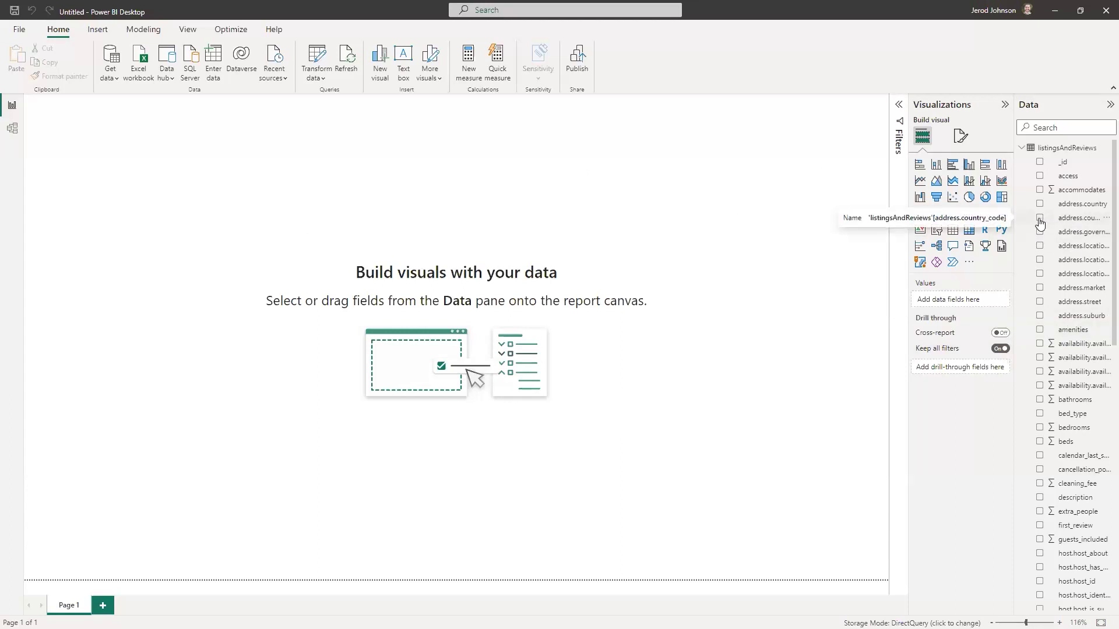
Create an enlarged table visual listing address.country with address.market.
left_click(1040, 204)
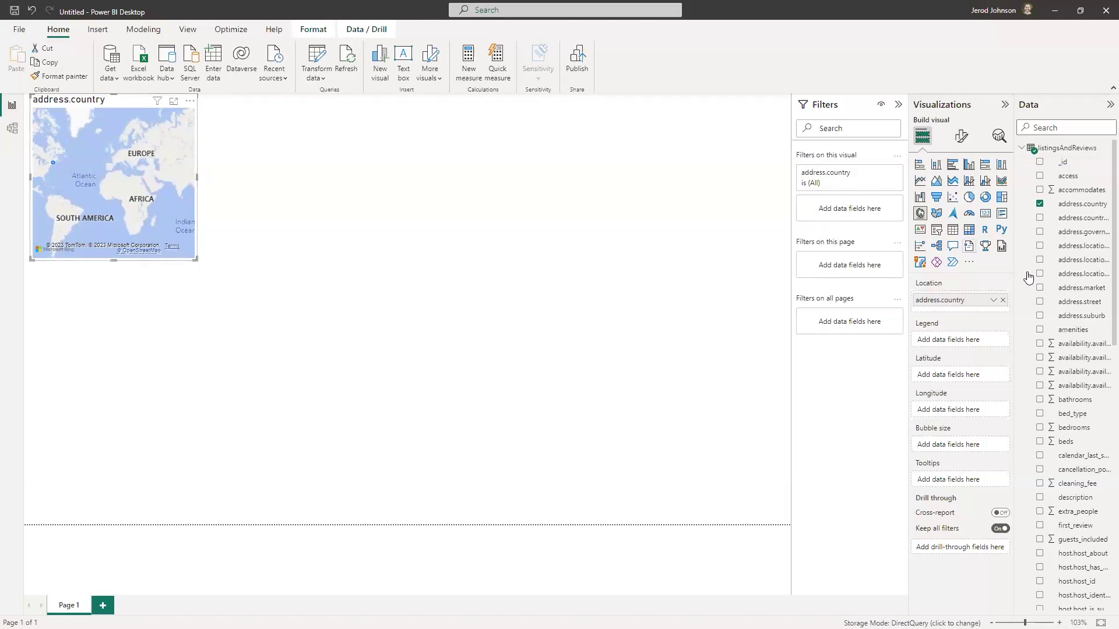
left_click(954, 234)
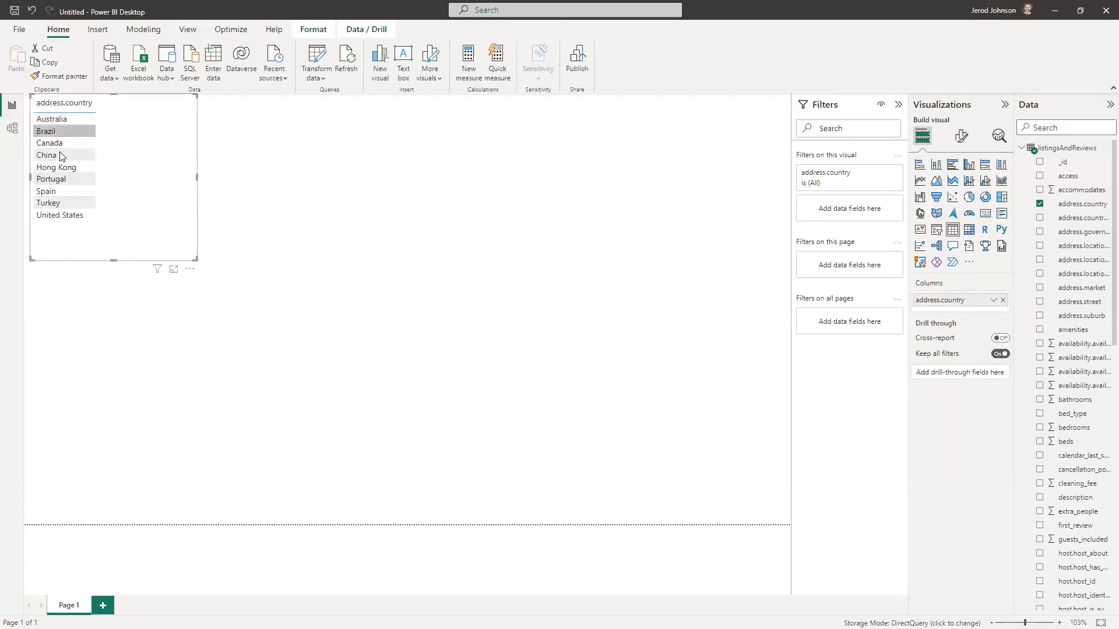
left_click_drag(202, 266, 429, 432)
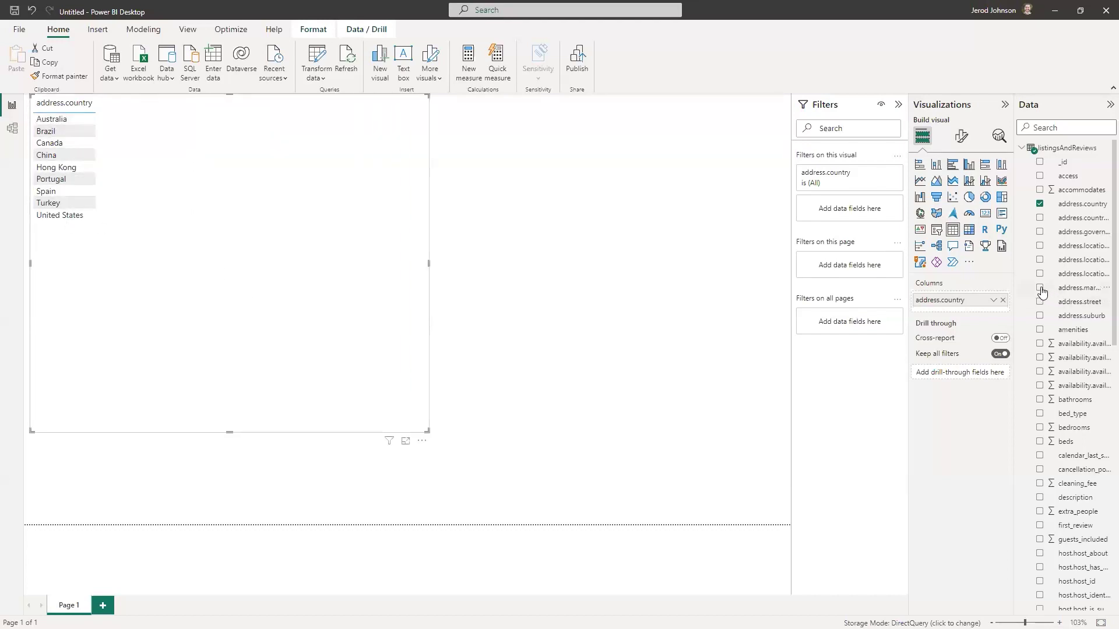
left_click(1041, 288)
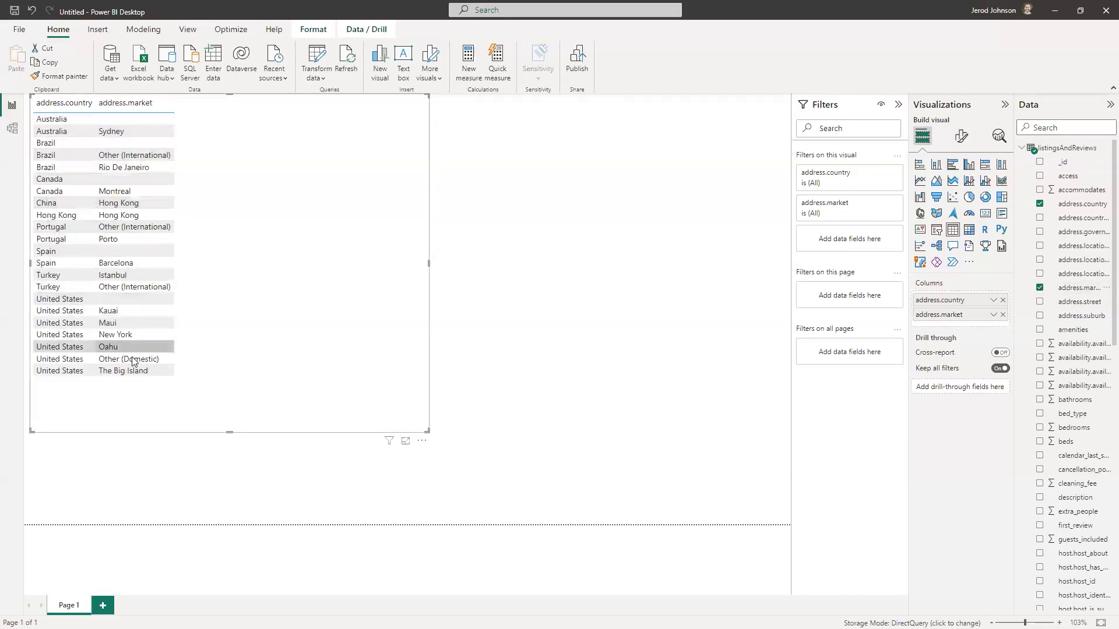
left_click(624, 353)
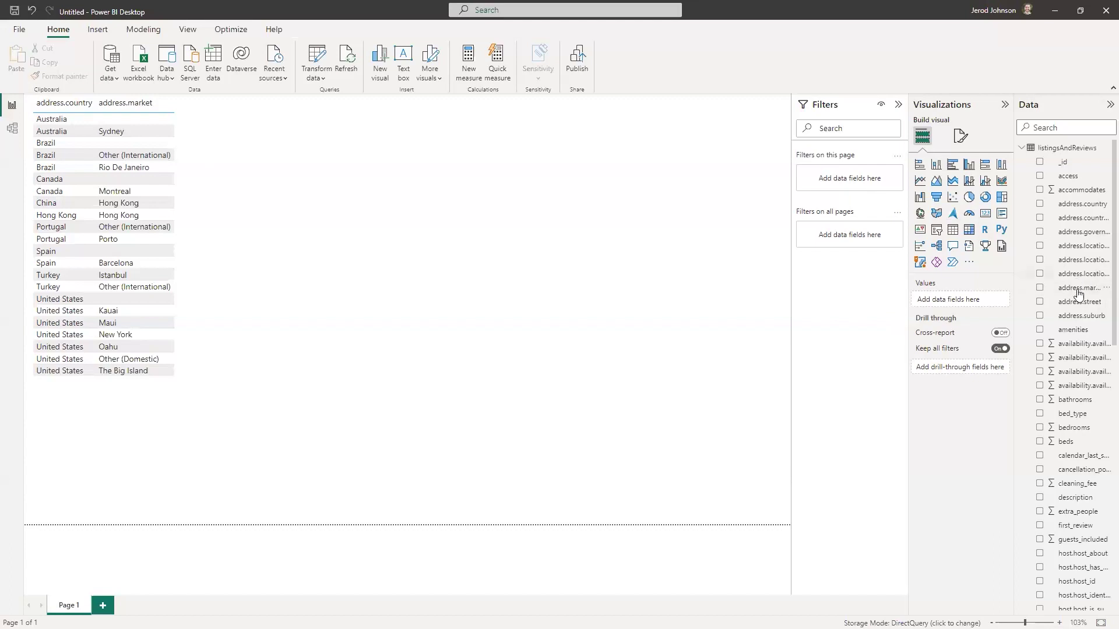
Add an address.market page filter that excludes (Blank) markets.
left_click_drag(1078, 295, 855, 186)
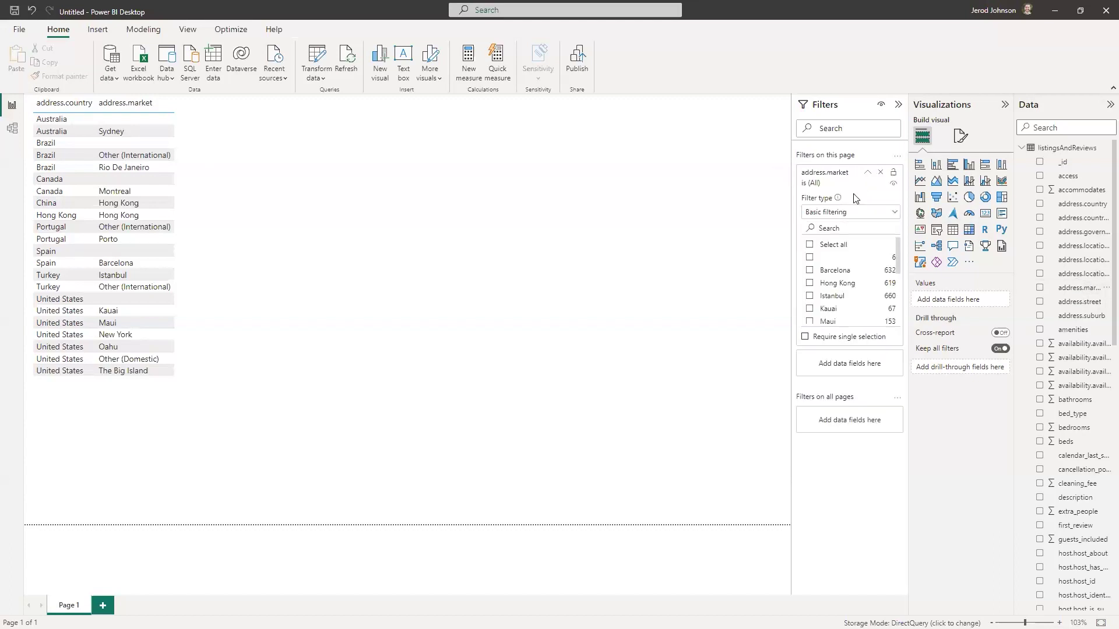
left_click(810, 258)
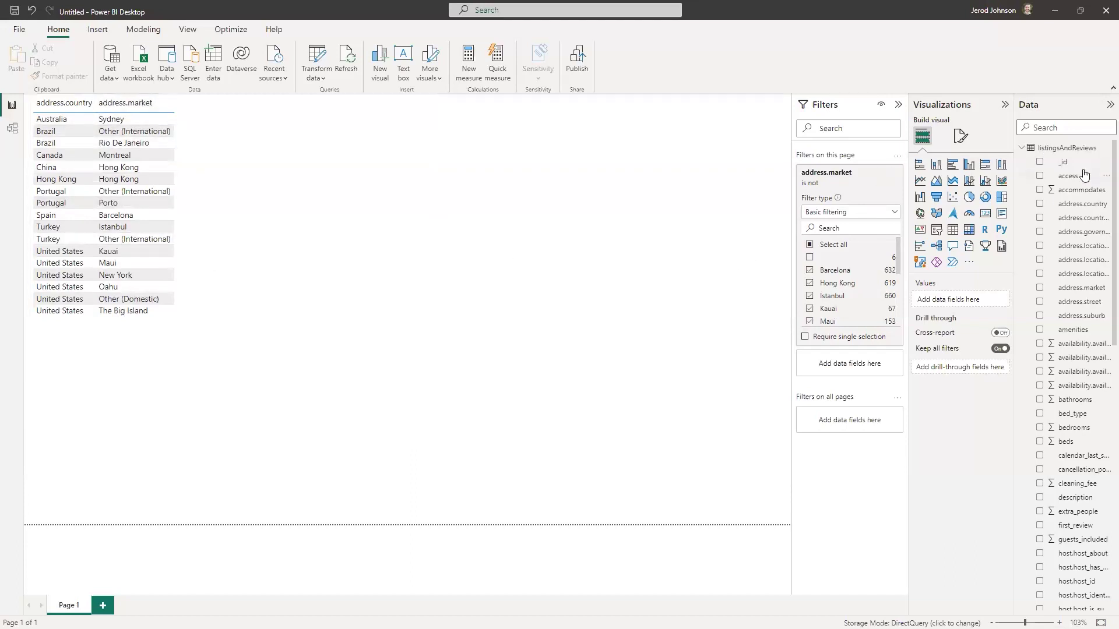
Delete the stray _id table that was accidentally added to the page.
left_click(1041, 162)
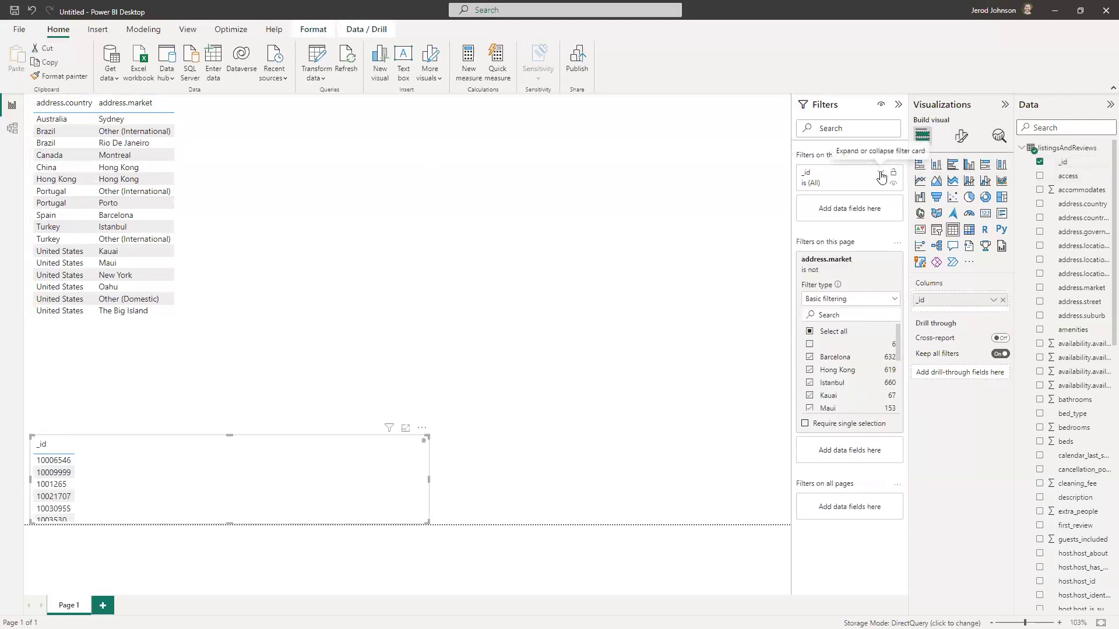
left_click(824, 183)
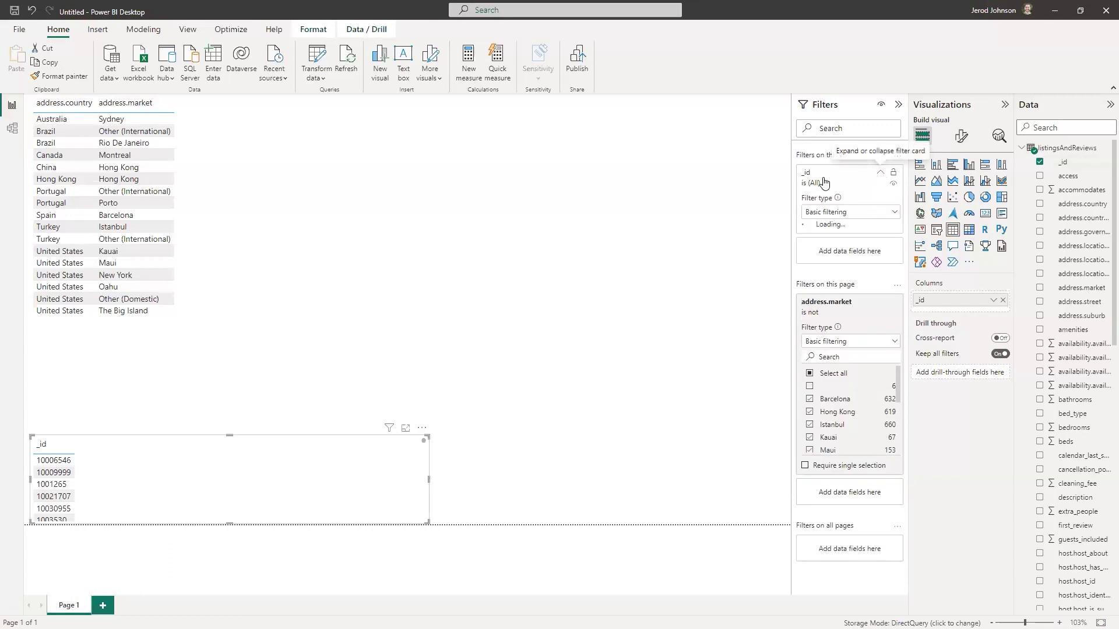
left_click(880, 172)
left_click(175, 140)
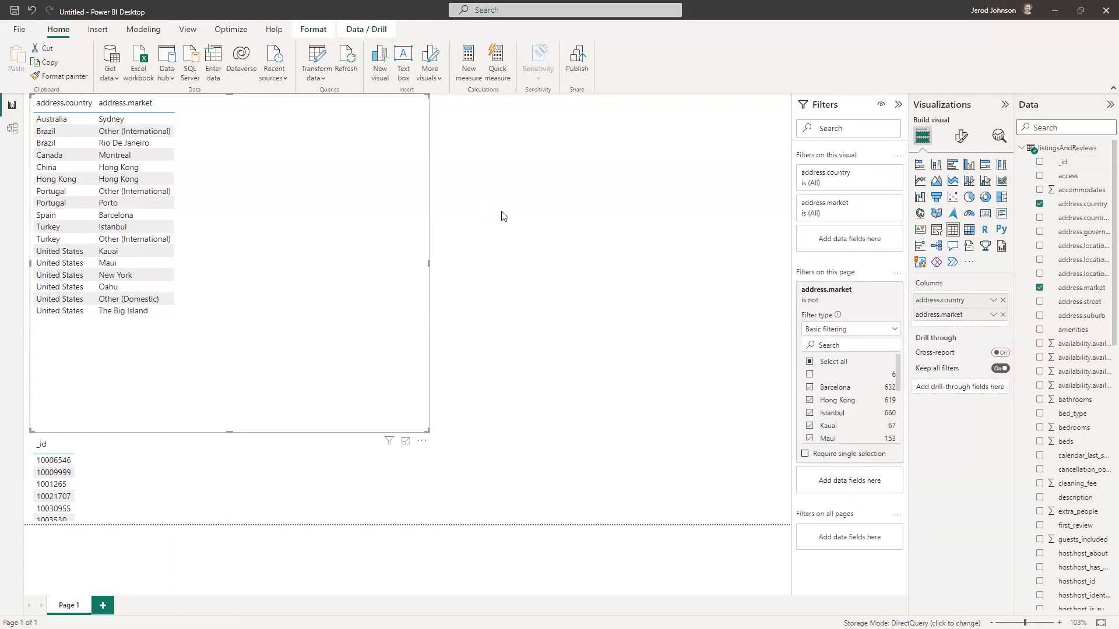
left_click(140, 454)
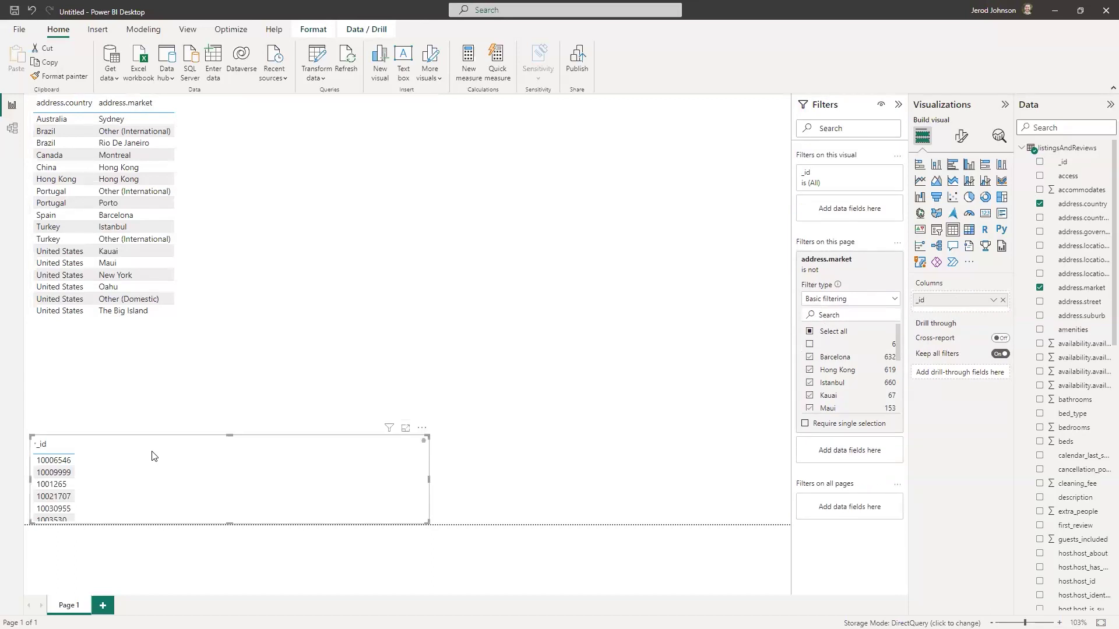
key("Delete")
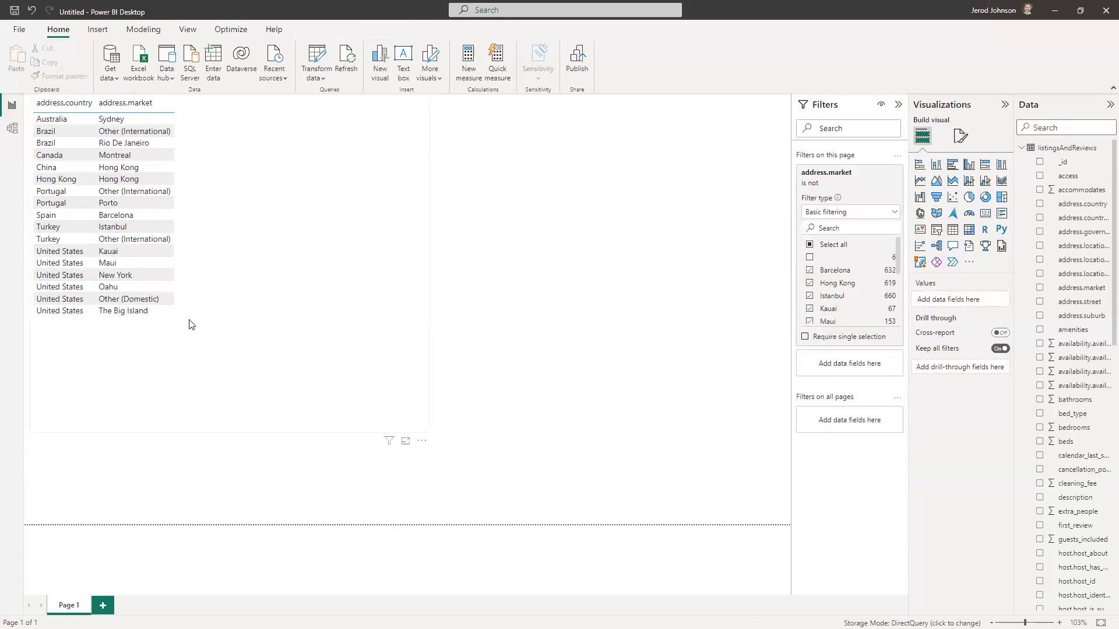
Add _id to the country–market table as Count of _id, totalling 5549.
left_click(187, 325)
left_click(1058, 162)
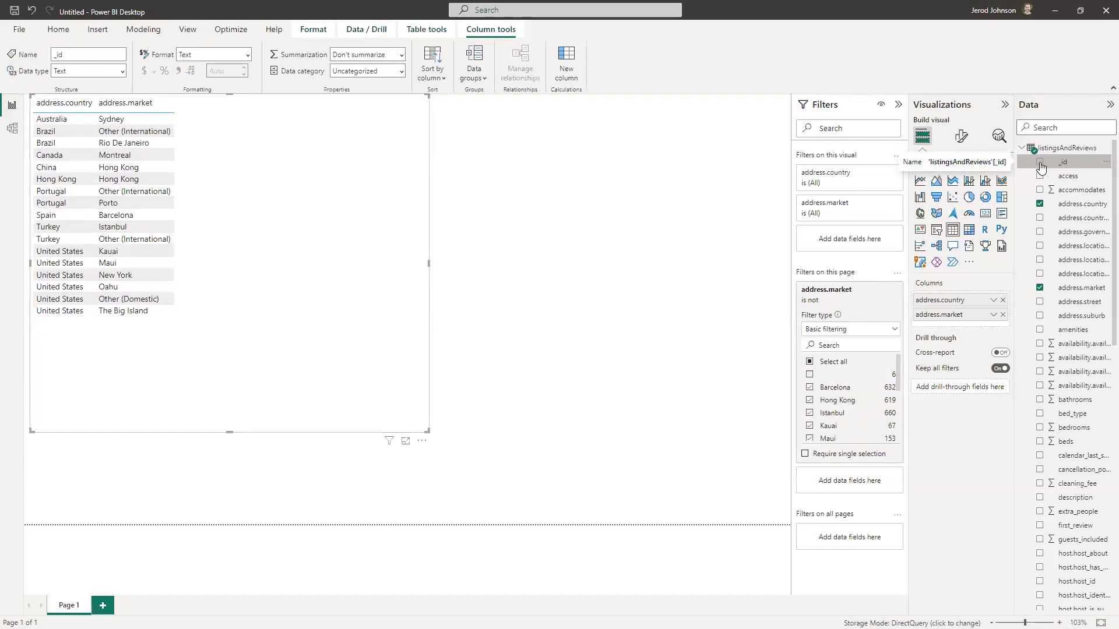
left_click(1040, 164)
left_click(993, 331)
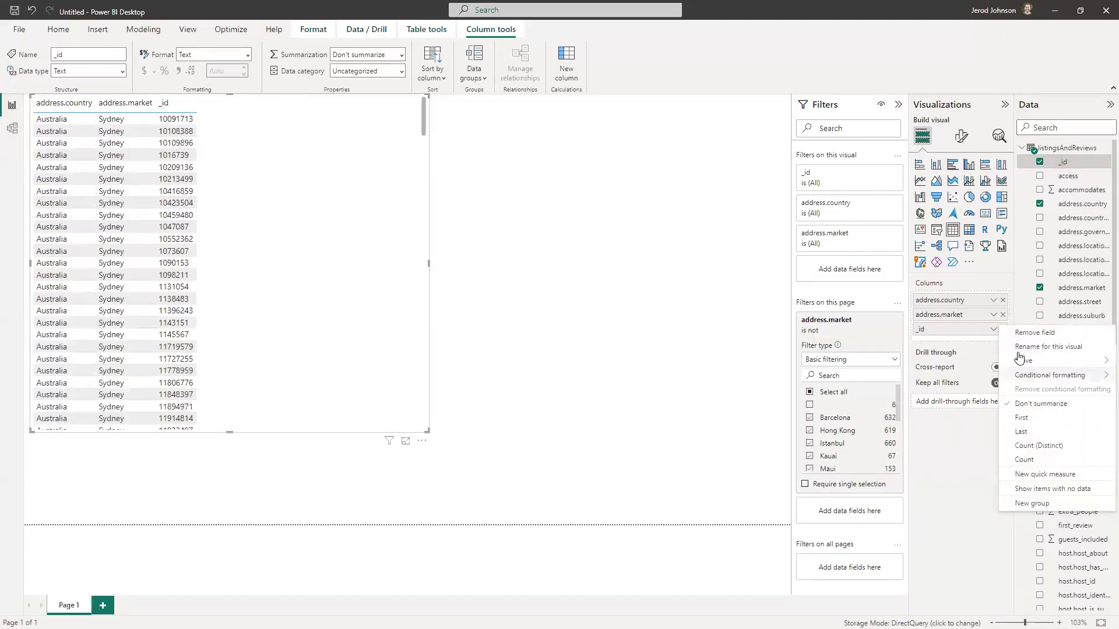
left_click(1030, 450)
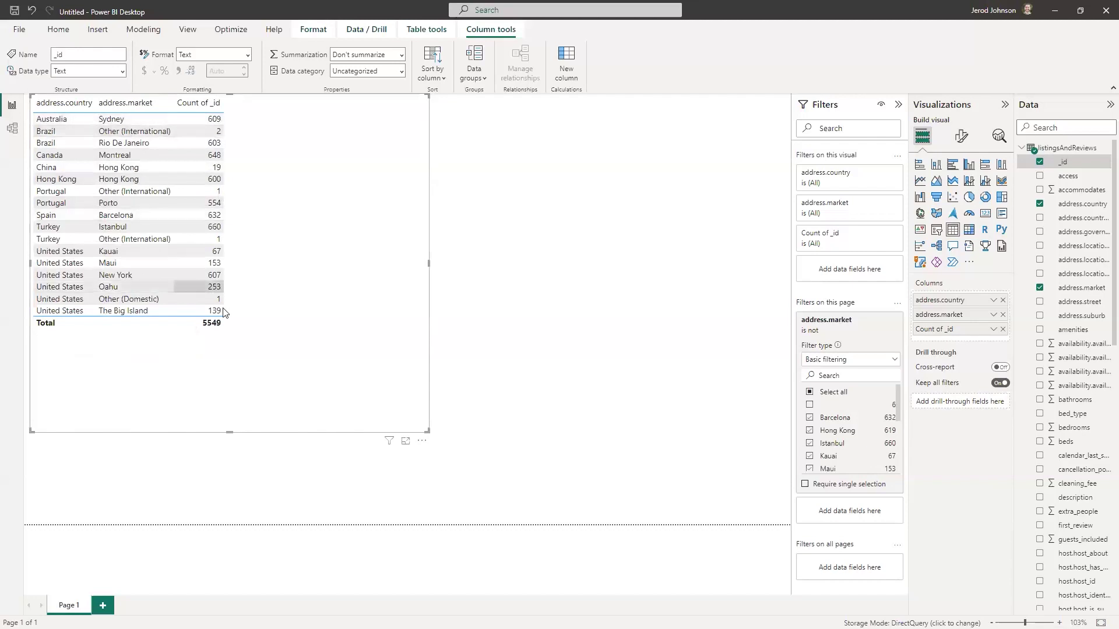
Convert the table into a stacked column chart and enlarge it across the canvas.
left_click(939, 169)
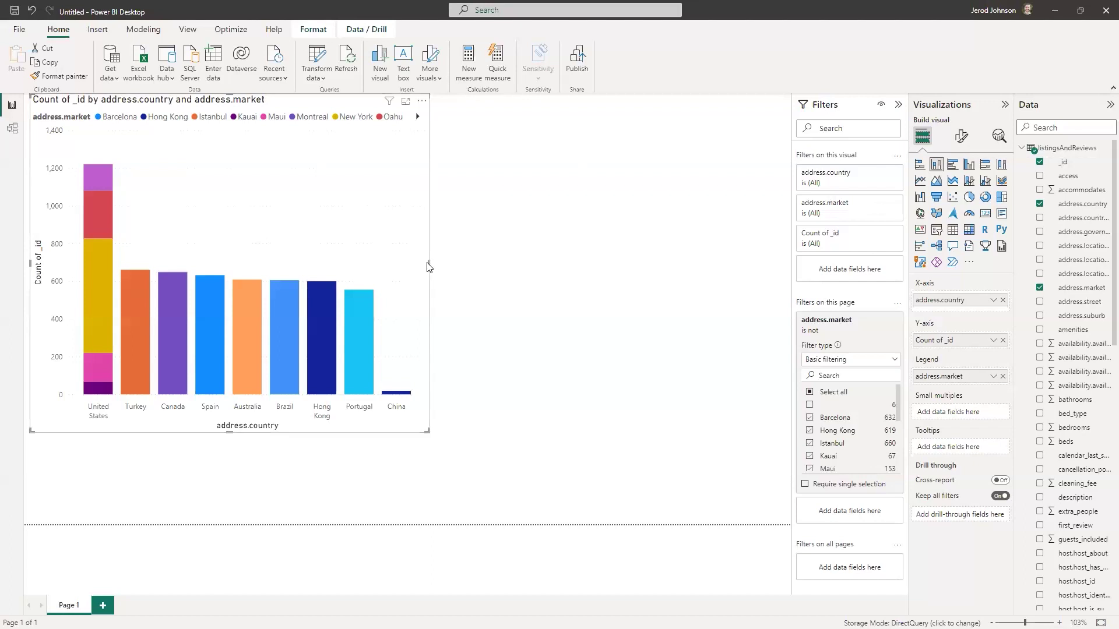
left_click_drag(429, 263, 774, 280)
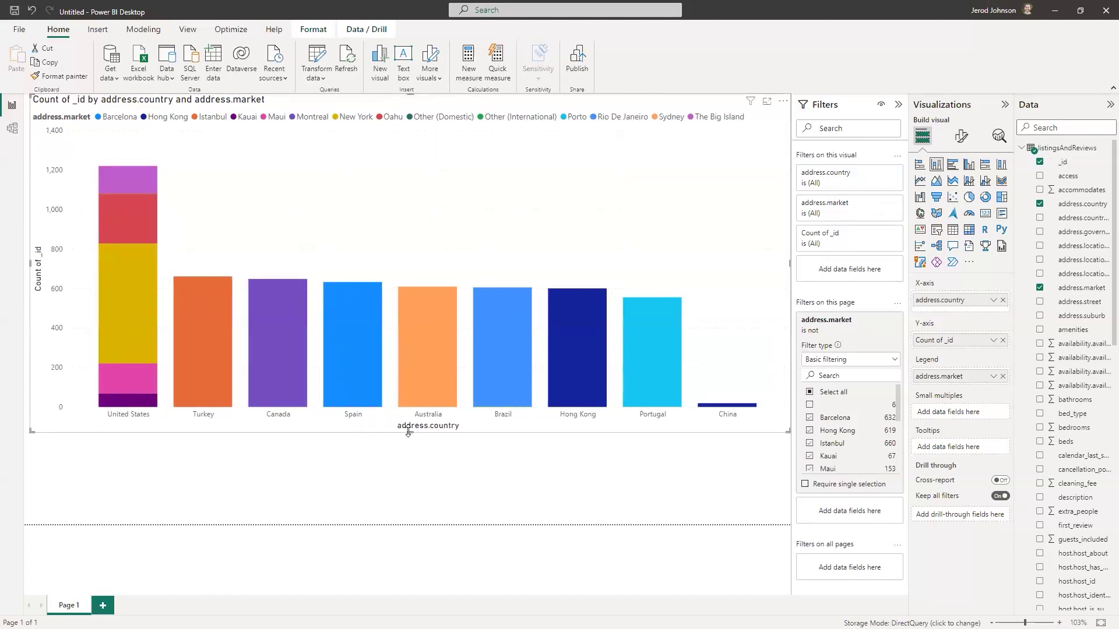
left_click_drag(408, 431, 408, 525)
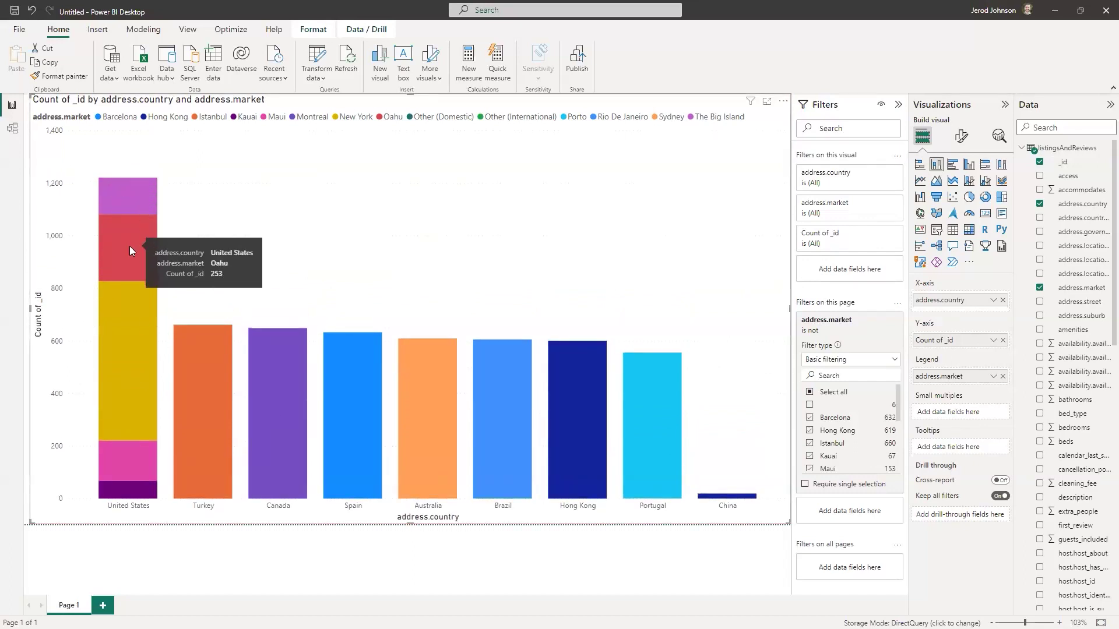
mouse_move(137, 187)
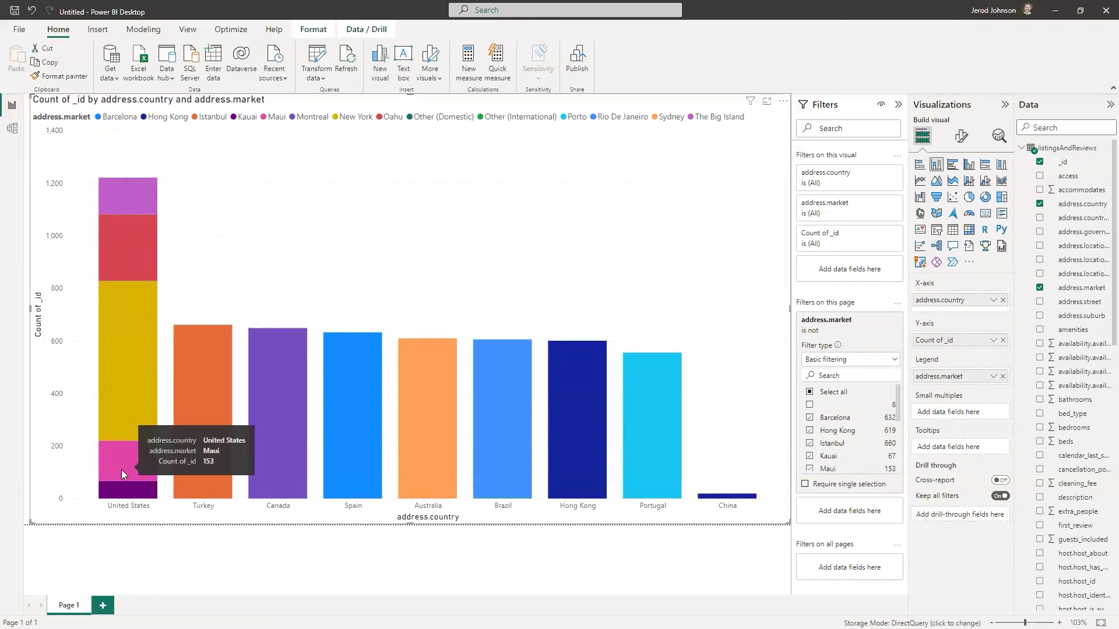
mouse_move(127, 482)
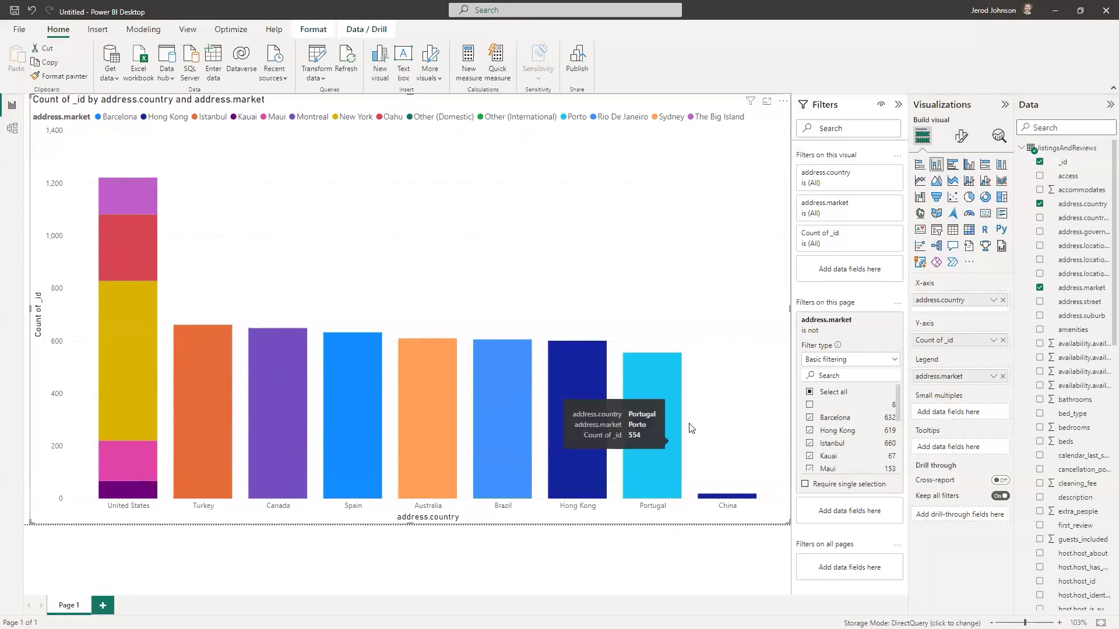